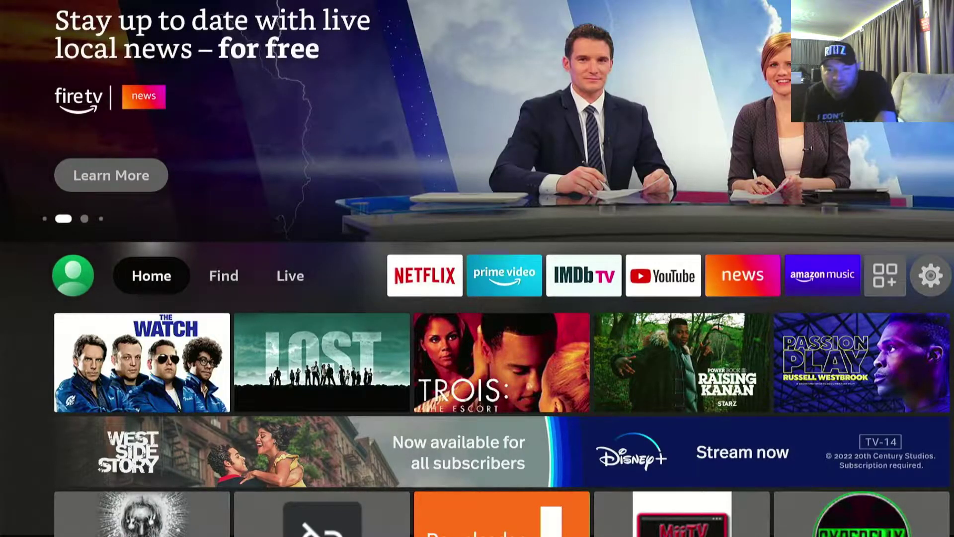
Open the Applications section of the Fire TV settings from the home screen
{"action": "key", "text": "Right"}
{"action": "key", "text": "Right"}
{"action": "key", "text": "Right"}
{"action": "key", "text": "Right"}
{"action": "key", "text": "Right"}
{"action": "key", "text": "Right"}
{"action": "key", "text": "Right"}
{"action": "key", "text": "Right"}
{"action": "key", "text": "Right"}
{"action": "key", "text": "Right"}
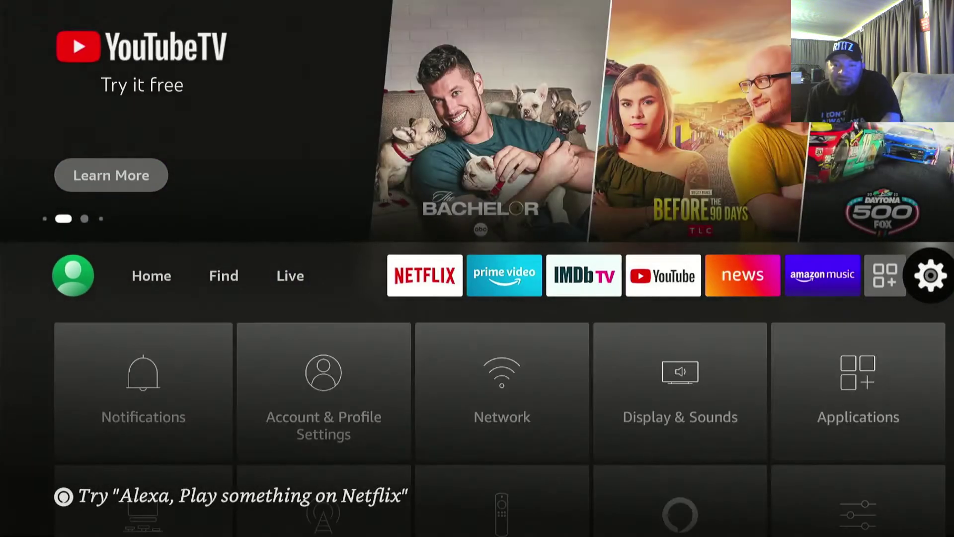
{"action": "key", "text": "Down"}
{"action": "key", "text": "Right"}
{"action": "key", "text": "Right"}
{"action": "key", "text": "Right"}
{"action": "key", "text": "Return"}
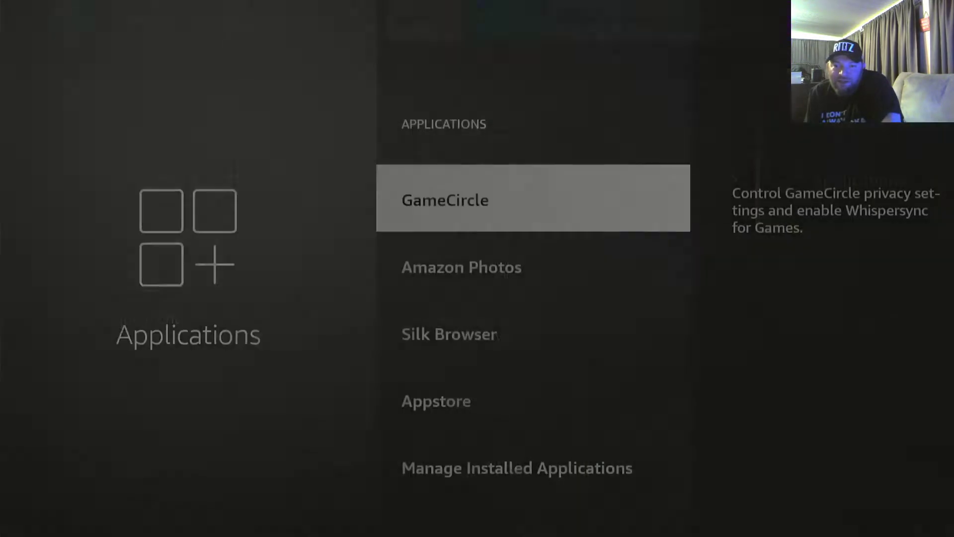
Open Manage Installed Applications to list every app on the device
{"action": "key", "text": "Down"}
{"action": "key", "text": "Down"}
{"action": "key", "text": "Down"}
{"action": "key", "text": "Down"}
{"action": "key", "text": "Return"}
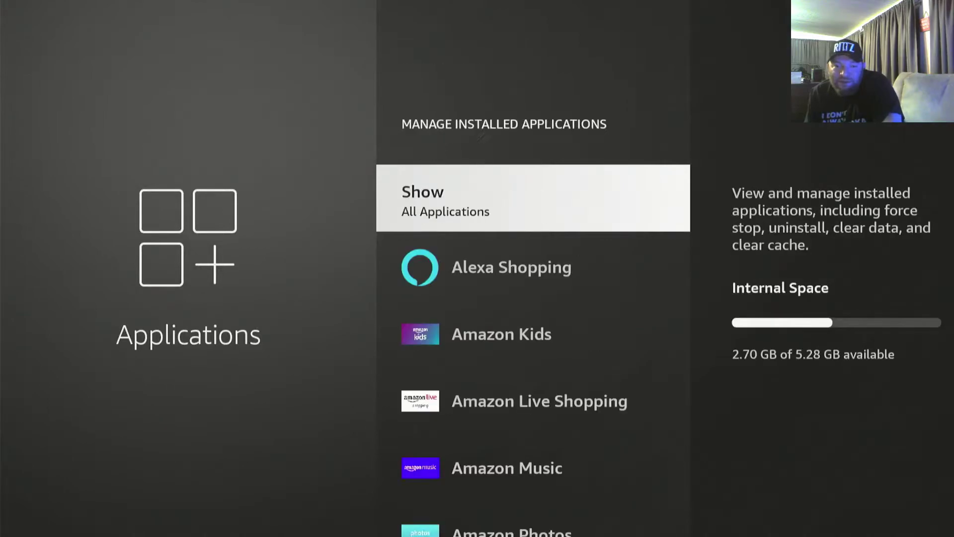
Find Decrypt TV among the installed applications and open its management page
{"action": "key", "text": "Down"}
{"action": "key", "text": "Down"}
{"action": "key", "text": "Down"}
{"action": "key", "text": "Down"}
{"action": "key", "text": "Down"}
{"action": "key", "text": "Down"}
{"action": "key", "text": "Down"}
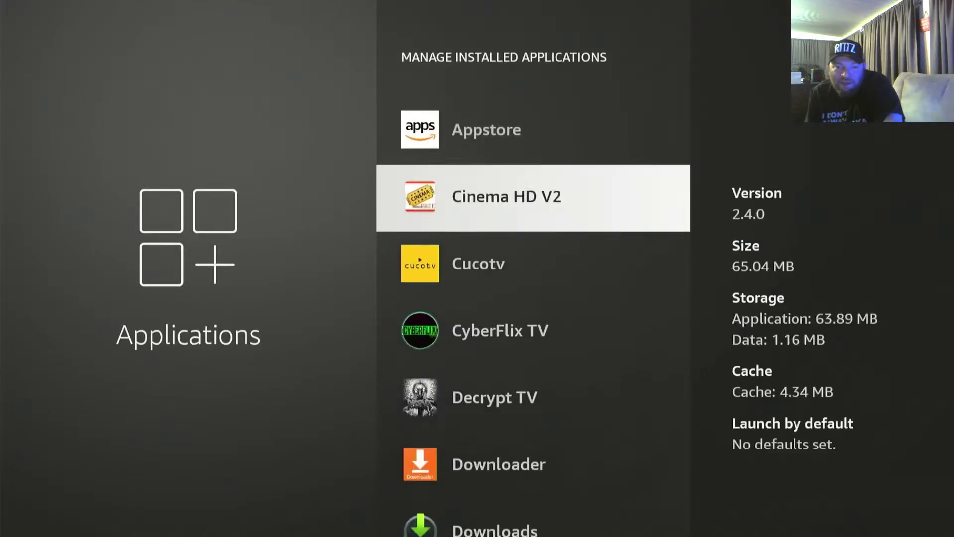
{"action": "key", "text": "Down"}
{"action": "key", "text": "Down"}
{"action": "key", "text": "Down"}
{"action": "key", "text": "Down"}
{"action": "key", "text": "Up"}
{"action": "key", "text": "Return"}
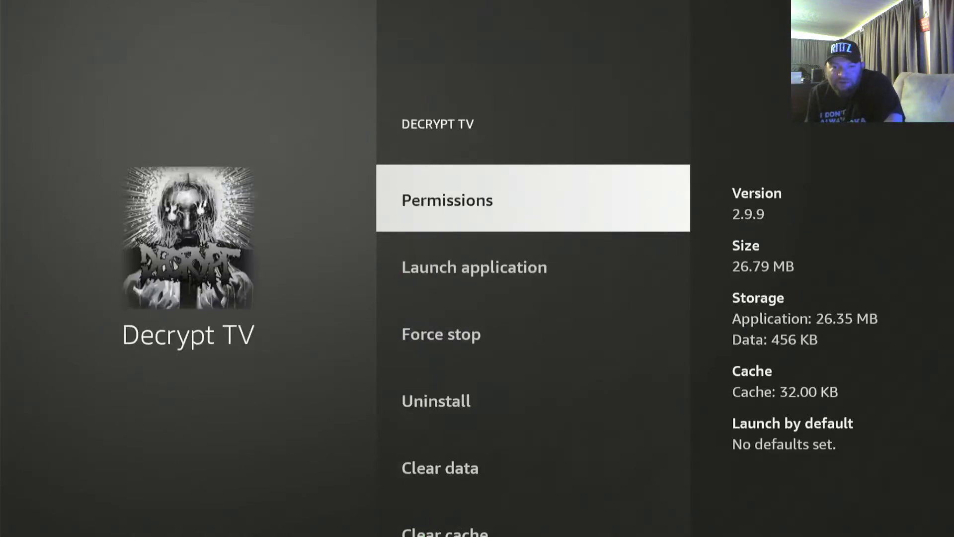
Launch Decrypt TV to view its start screen, and return to its management page
{"action": "key", "text": "Down"}
{"action": "key", "text": "Return"}
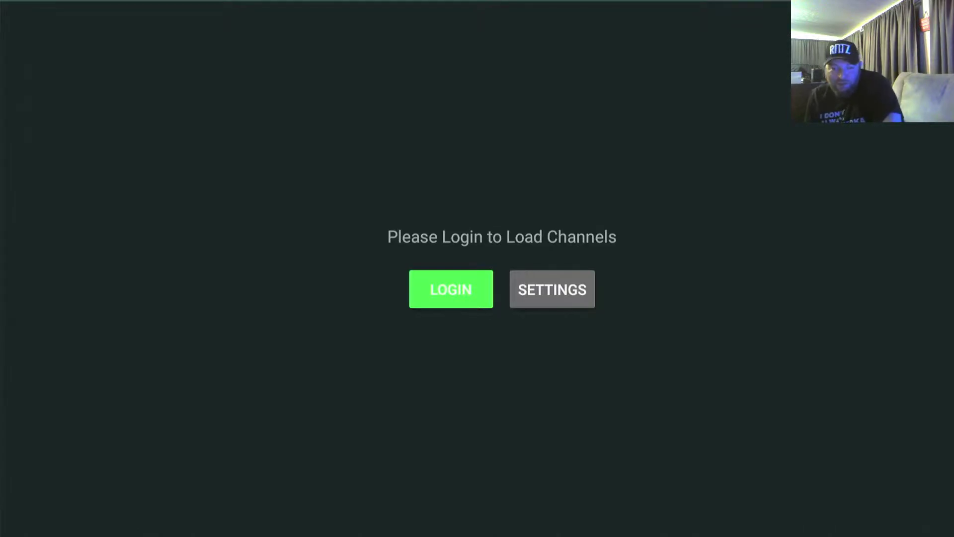
{"action": "key", "text": "Escape"}
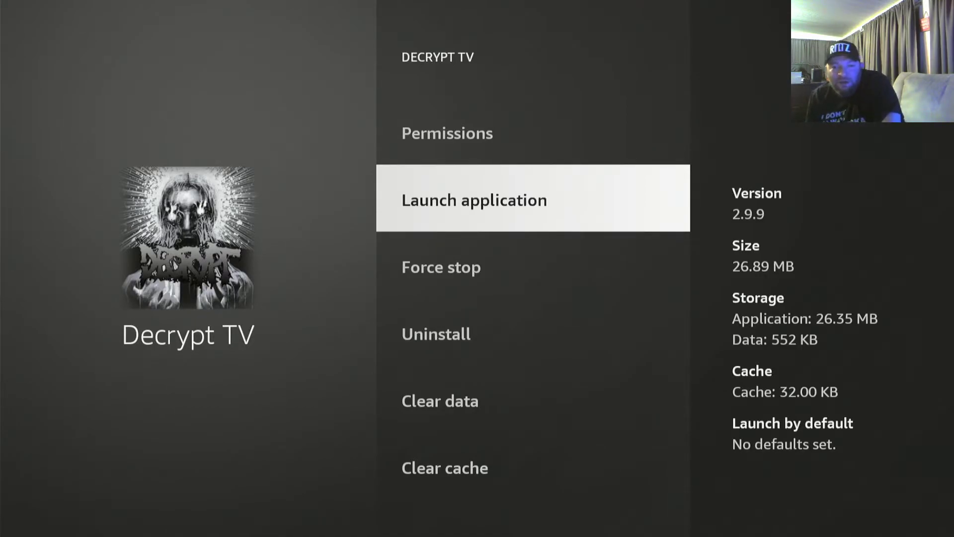
{"action": "key", "text": "Down"}
{"action": "key", "text": "Down"}
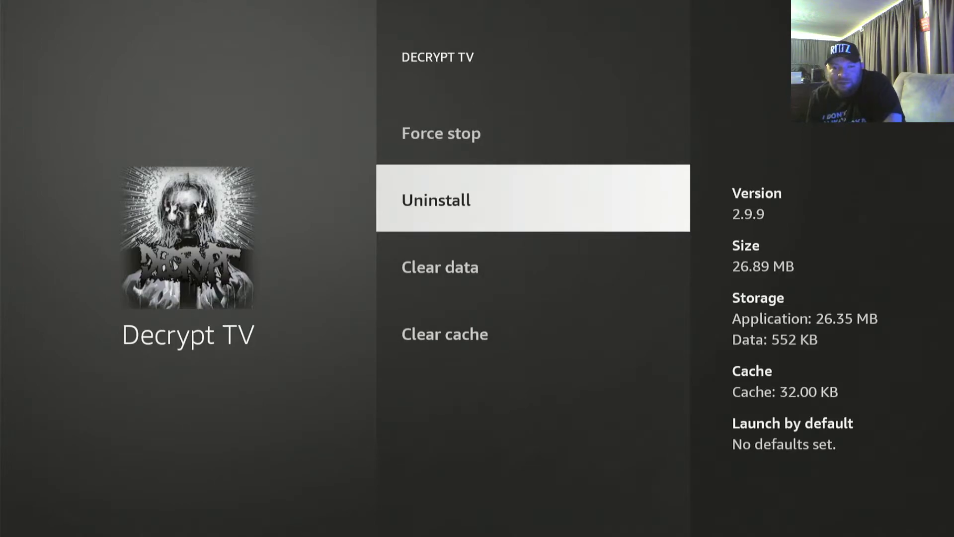
{"action": "key", "text": "Home"}
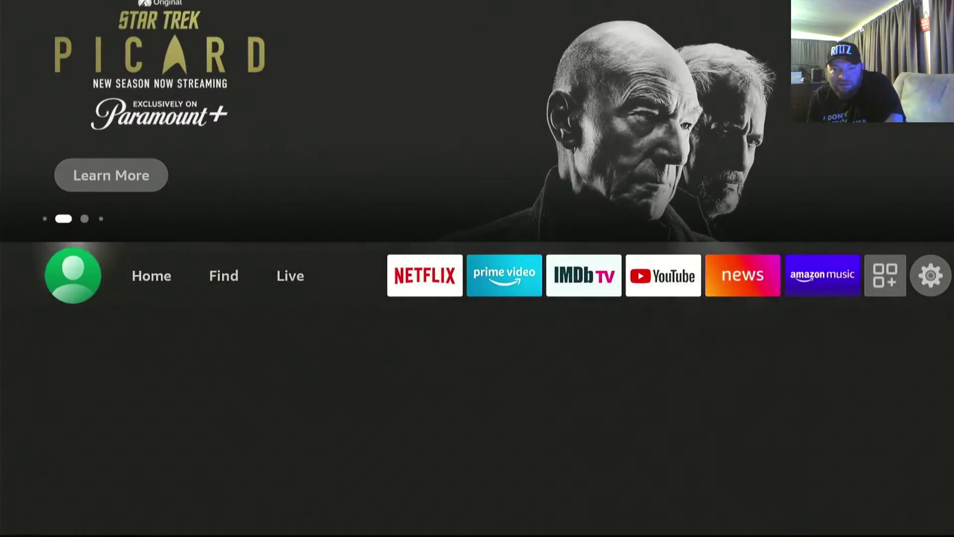
Return to the Applications settings and bring up the list of installed applications
{"action": "key", "text": "Down"}
{"action": "key", "text": "Right"}
{"action": "key", "text": "Right"}
{"action": "key", "text": "Right"}
{"action": "key", "text": "Right"}
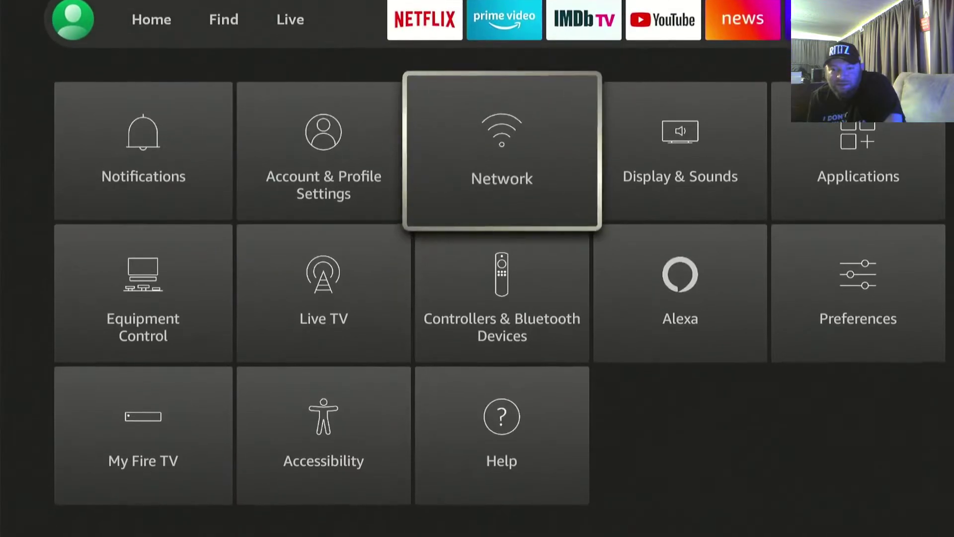
{"action": "key", "text": "Return"}
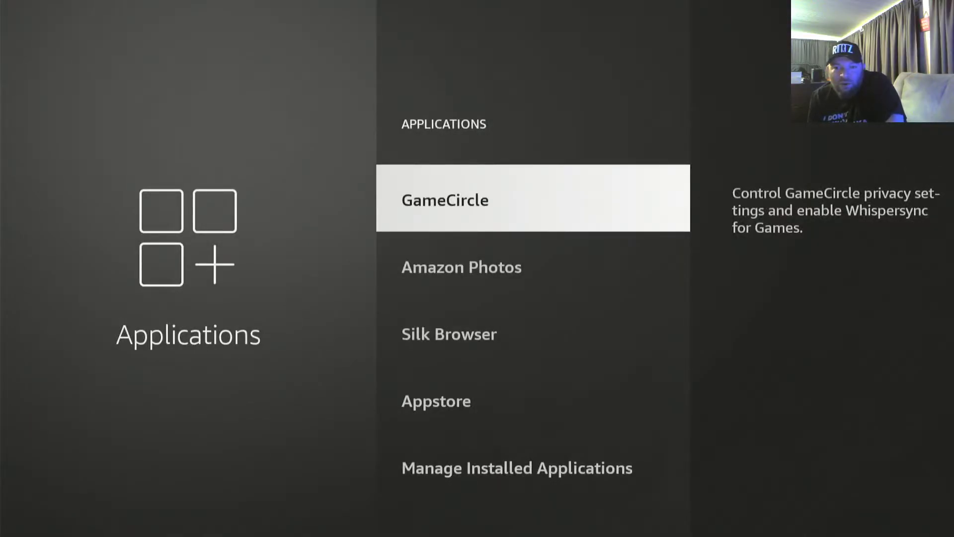
{"action": "key", "text": "Down"}
{"action": "key", "text": "Down"}
{"action": "key", "text": "Down"}
{"action": "key", "text": "Down"}
{"action": "key", "text": "Return"}
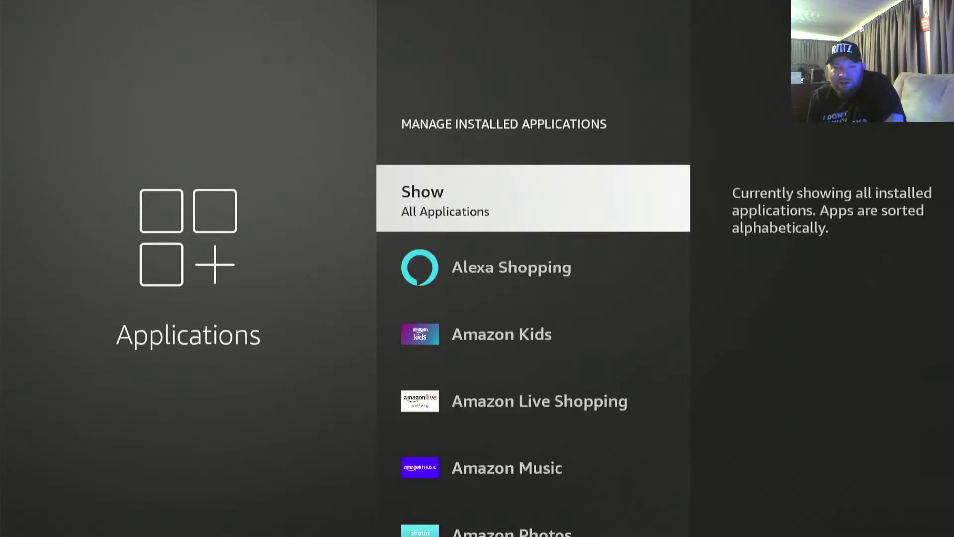
Uninstall Decrypt TV from the device and confirm its removal
{"action": "key", "text": "Down"}
{"action": "key", "text": "Down"}
{"action": "key", "text": "Down"}
{"action": "key", "text": "Down"}
{"action": "key", "text": "Down"}
{"action": "key", "text": "Down"}
{"action": "key", "text": "Down"}
{"action": "key", "text": "Down"}
{"action": "key", "text": "Down"}
{"action": "key", "text": "Down"}
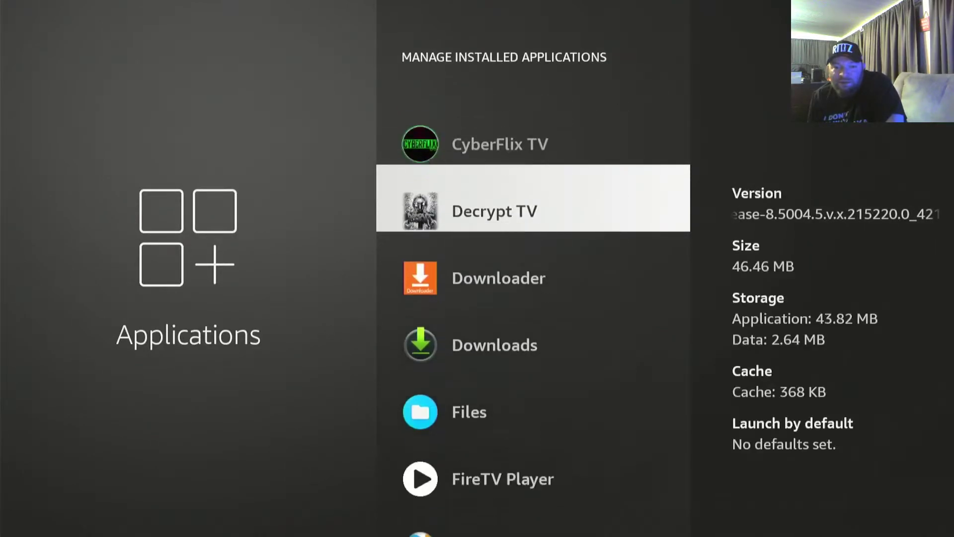
{"action": "key", "text": "Return"}
{"action": "key", "text": "Down"}
{"action": "key", "text": "Down"}
{"action": "key", "text": "Down"}
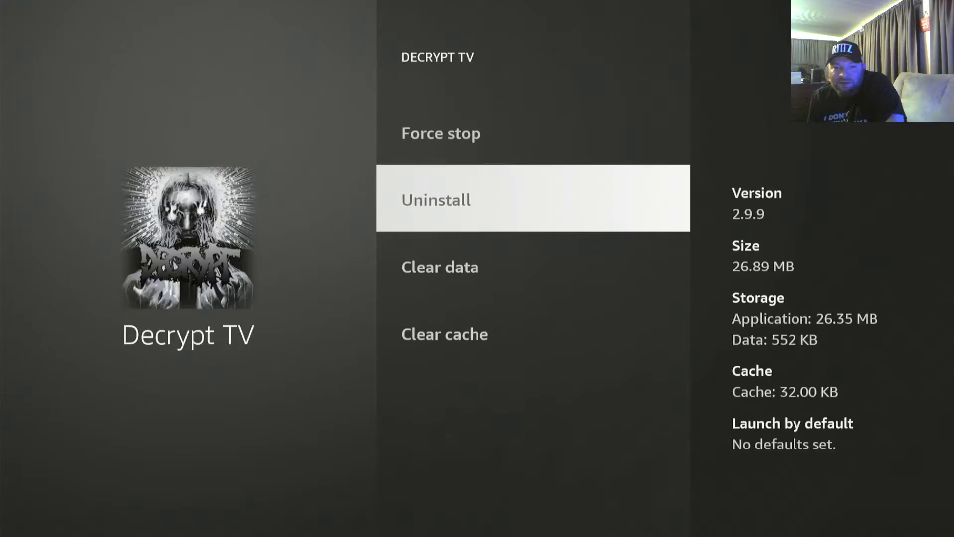
{"action": "key", "text": "Return"}
{"action": "key", "text": "Return"}
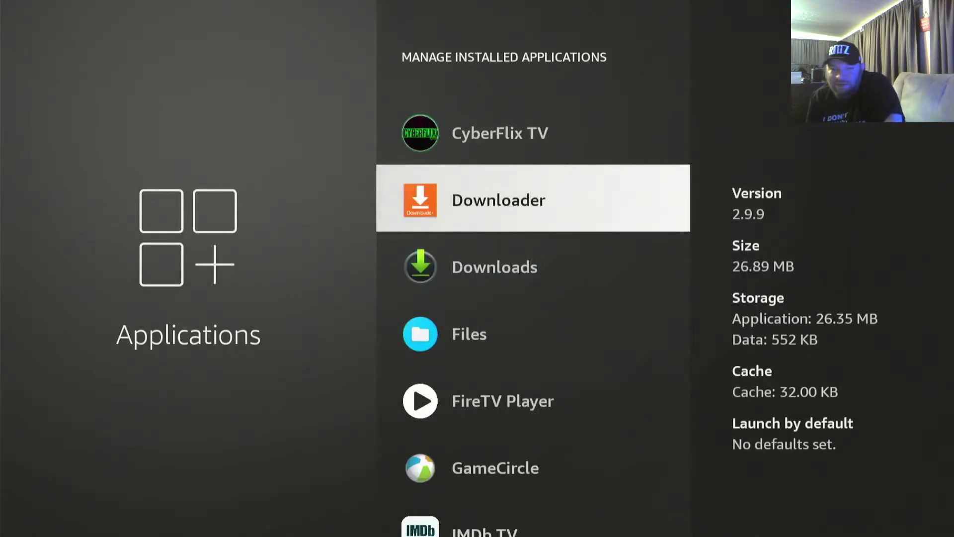
{"action": "key", "text": "Up"}
{"action": "key", "text": "Up"}
{"action": "key", "text": "Down"}
{"action": "key", "text": "Down"}
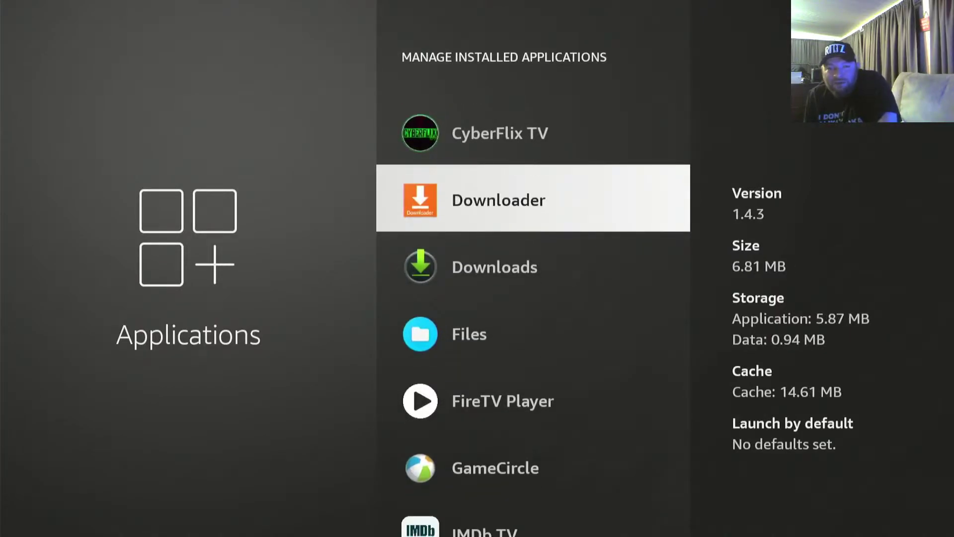
Find Unlinked among the installed applications and launch it from its management page
{"action": "key", "text": "Down"}
{"action": "key", "text": "Down"}
{"action": "key", "text": "Down"}
{"action": "key", "text": "Down"}
{"action": "key", "text": "Down"}
{"action": "key", "text": "Down"}
{"action": "key", "text": "Down"}
{"action": "key", "text": "Down"}
{"action": "key", "text": "Down"}
{"action": "key", "text": "Down"}
{"action": "key", "text": "Down"}
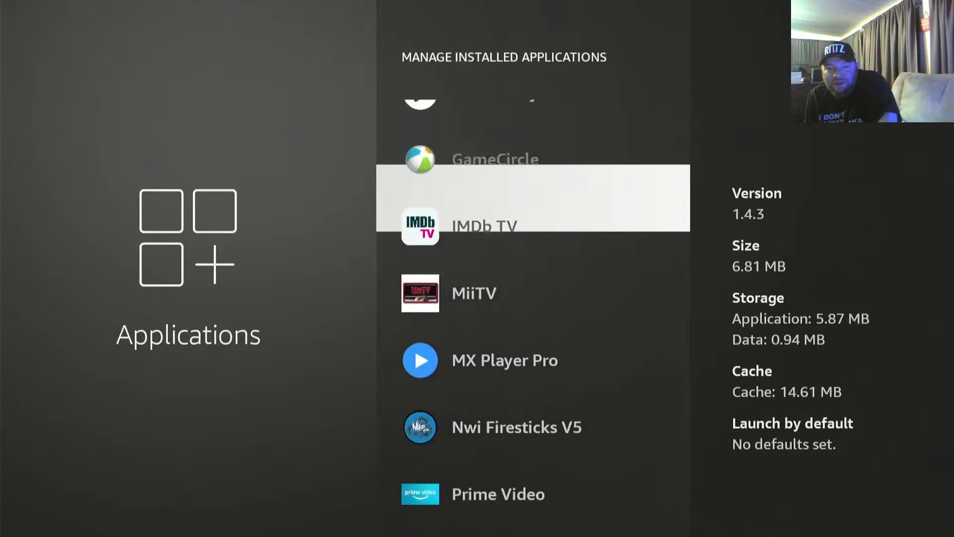
{"action": "key", "text": "Down"}
{"action": "key", "text": "Down"}
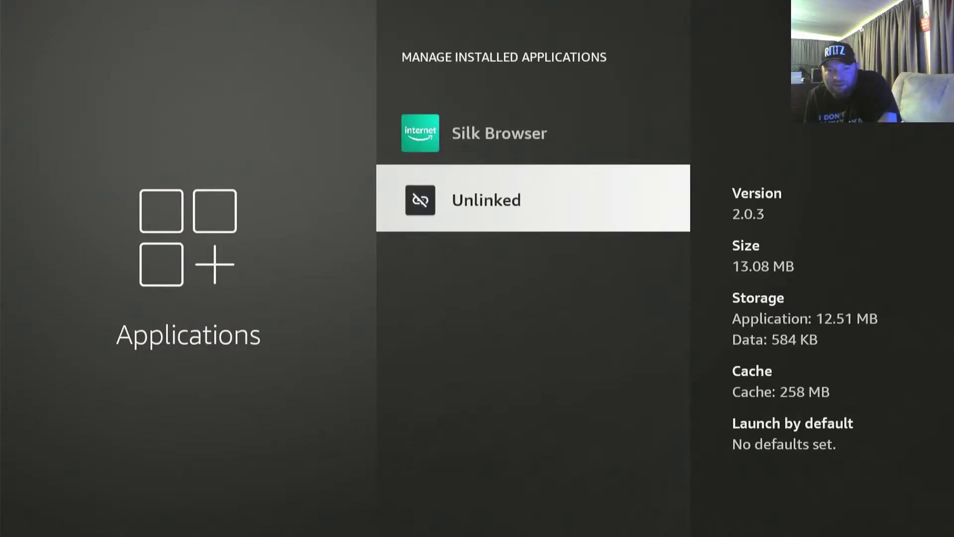
{"action": "key", "text": "Return"}
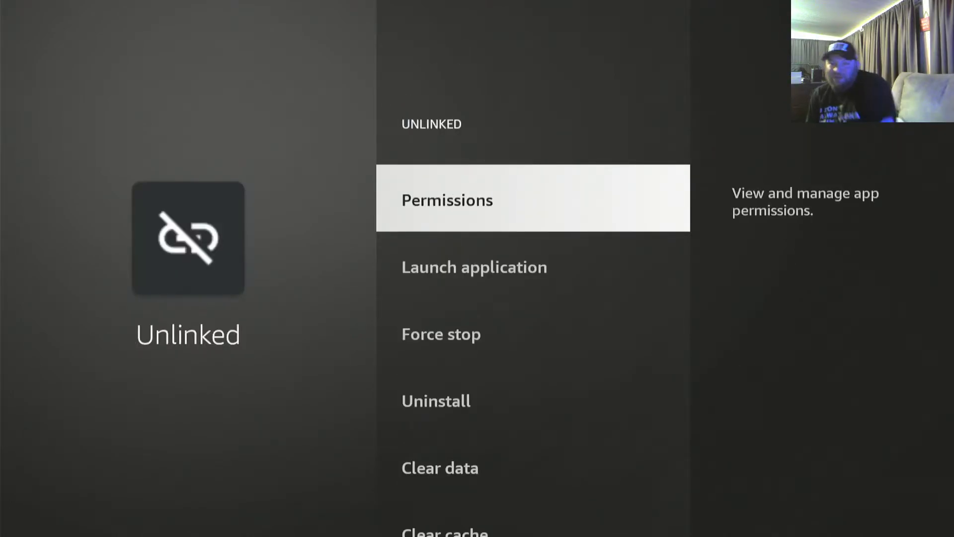
{"action": "key", "text": "Down"}
{"action": "key", "text": "Return"}
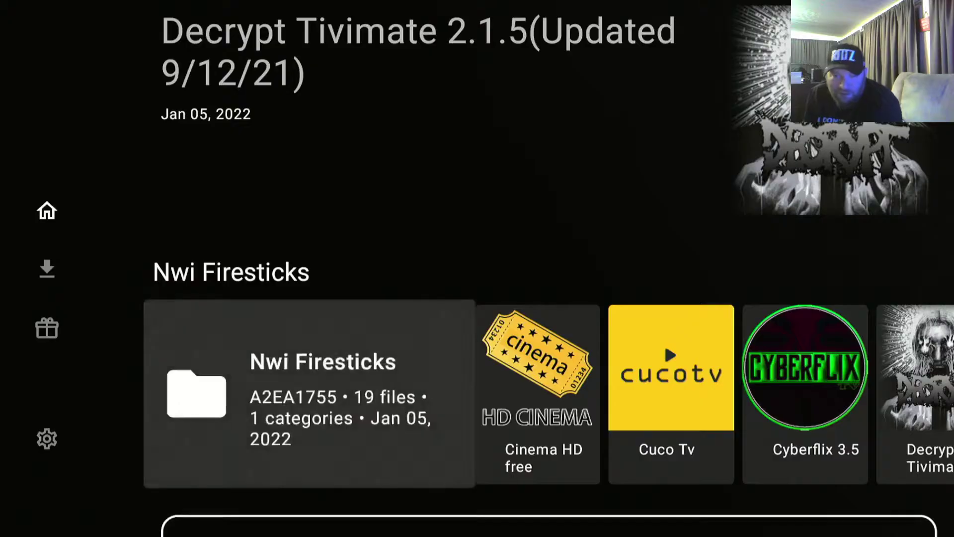
Examine the Decrypt entry in the Nwi Firesticks row to check which version is offered
{"action": "key", "text": "Right"}
{"action": "key", "text": "Right"}
{"action": "key", "text": "Right"}
{"action": "key", "text": "Right"}
{"action": "key", "text": "Right"}
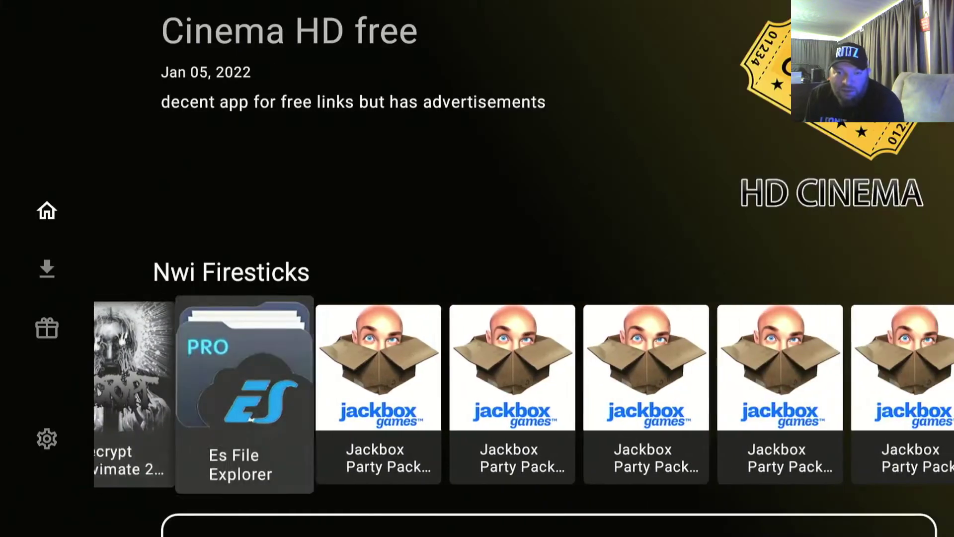
{"action": "key", "text": "Left"}
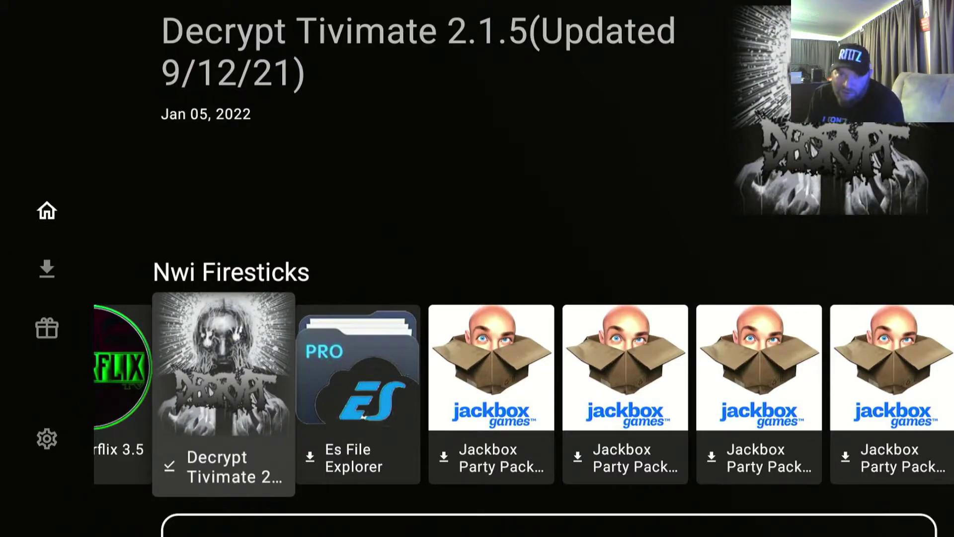
Browse the remaining apps in the Nwi Firesticks row, return to its start, and leave Unlinked
{"action": "key", "text": "Right"}
{"action": "key", "text": "Right"}
{"action": "key", "text": "Right"}
{"action": "key", "text": "Right"}
{"action": "key", "text": "Right"}
{"action": "key", "text": "Right"}
{"action": "key", "text": "Right"}
{"action": "key", "text": "Right"}
{"action": "key", "text": "Right"}
{"action": "key", "text": "Right"}
{"action": "key", "text": "Right"}
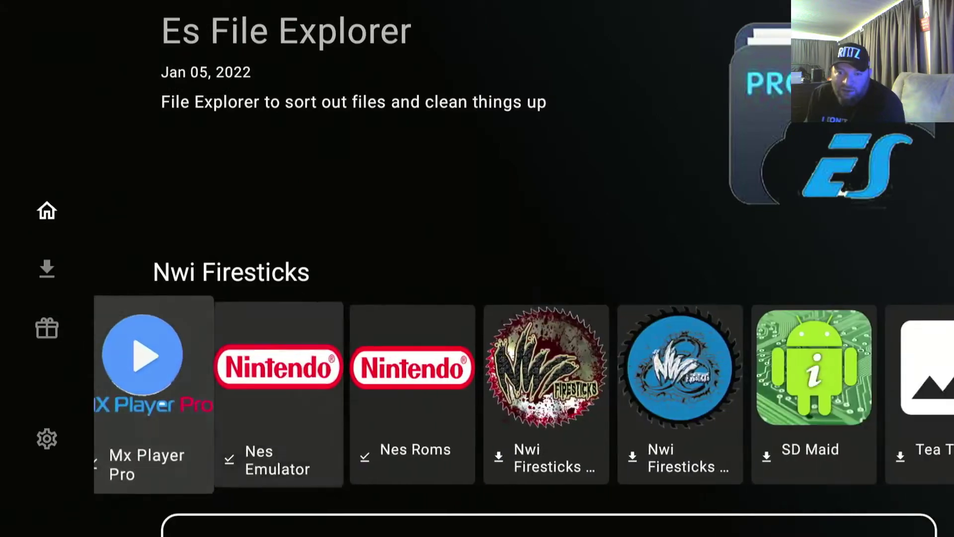
{"action": "key", "text": "Right"}
{"action": "key", "text": "Right"}
{"action": "key", "text": "Right"}
{"action": "key", "text": "Left"}
{"action": "key", "text": "Left"}
{"action": "key", "text": "Left"}
{"action": "key", "text": "Left"}
{"action": "key", "text": "Left"}
{"action": "key", "text": "Left"}
{"action": "key", "text": "Left"}
{"action": "key", "text": "Left"}
{"action": "key", "text": "Left"}
{"action": "key", "text": "Left"}
{"action": "key", "text": "Left"}
{"action": "key", "text": "Left"}
{"action": "key", "text": "Left"}
{"action": "key", "text": "Left"}
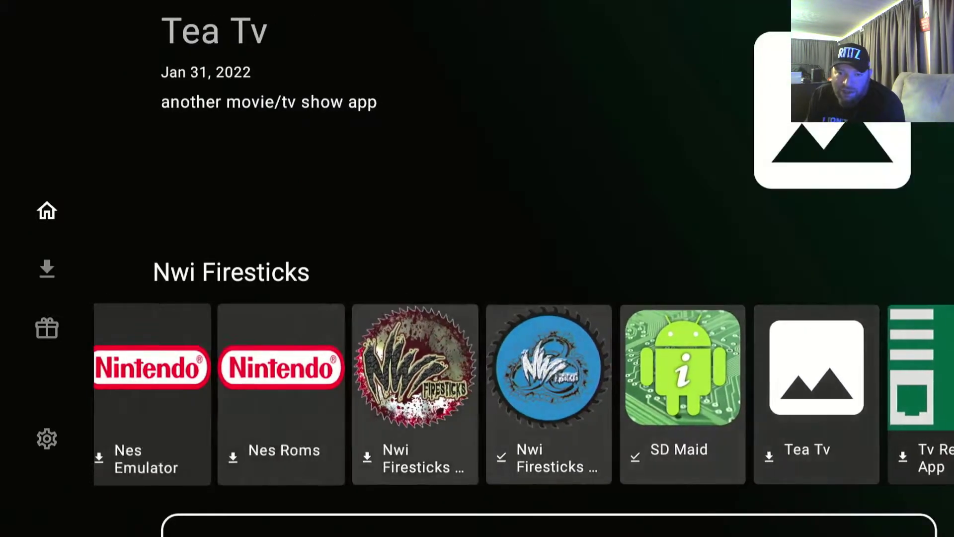
{"action": "key", "text": "Left"}
{"action": "key", "text": "Left"}
{"action": "key", "text": "Left"}
{"action": "key", "text": "Left"}
{"action": "key", "text": "Left"}
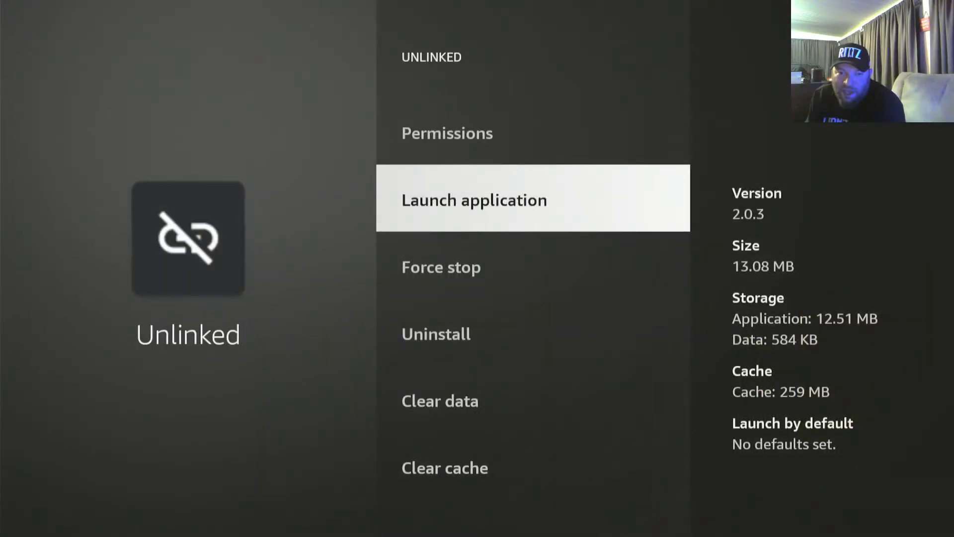
Reopen Unlinked and download Decrypt TV updated 3/5/22 from the Nwi Firesticks row
{"action": "key", "text": "Down"}
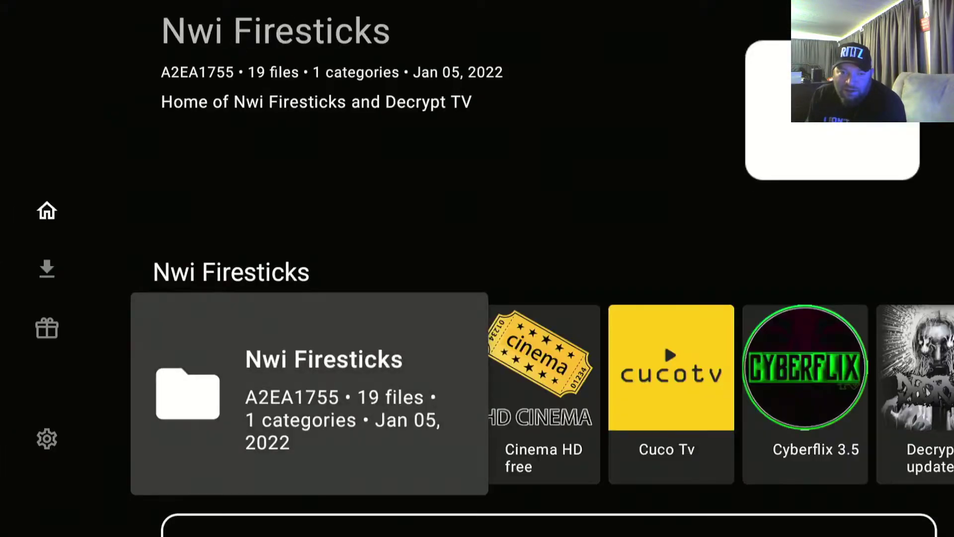
{"action": "key", "text": "Right"}
{"action": "key", "text": "Right"}
{"action": "key", "text": "Right"}
{"action": "key", "text": "Right"}
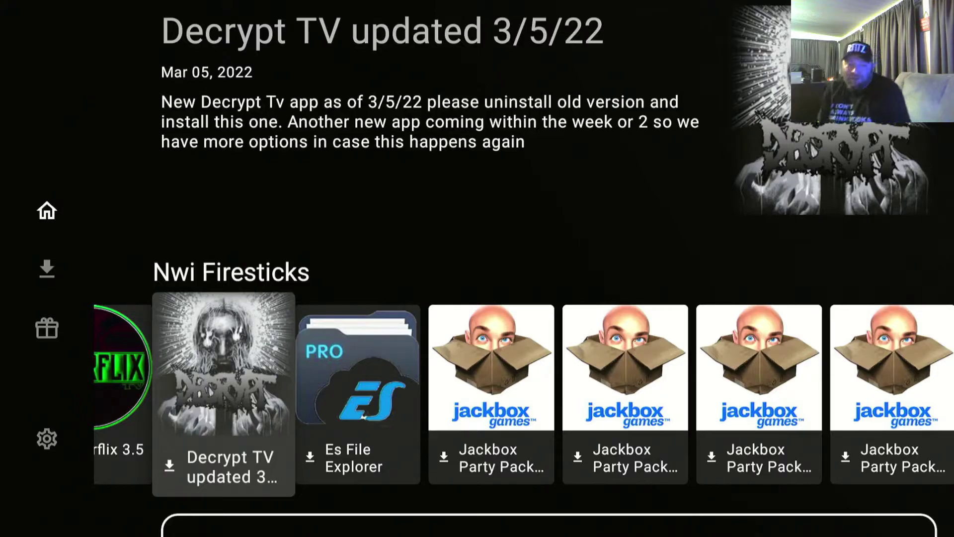
{"action": "key", "text": "Return"}
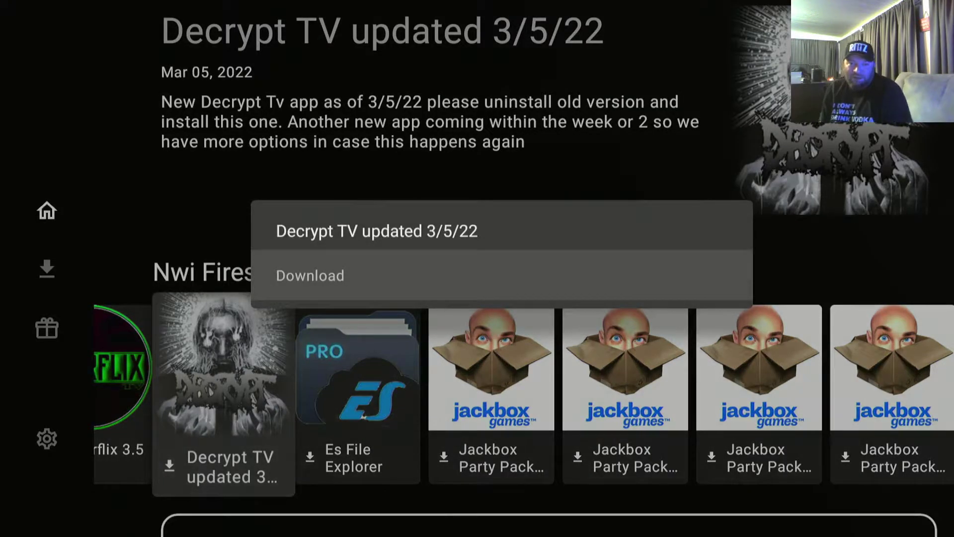
{"action": "key", "text": "Return"}
{"action": "key", "text": "Left"}
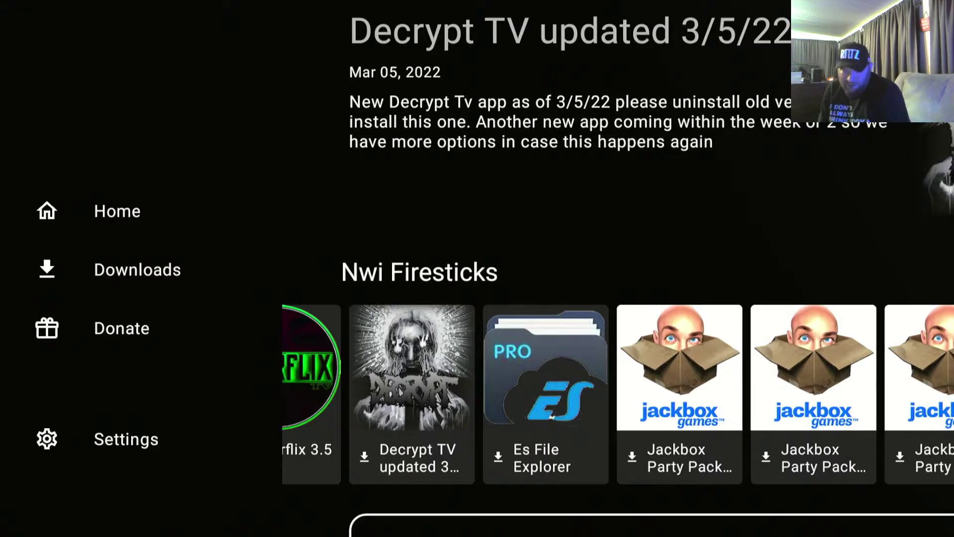
Leave Unlinked for the home screen and open the Applications section of the settings
{"action": "key", "text": "Home"}
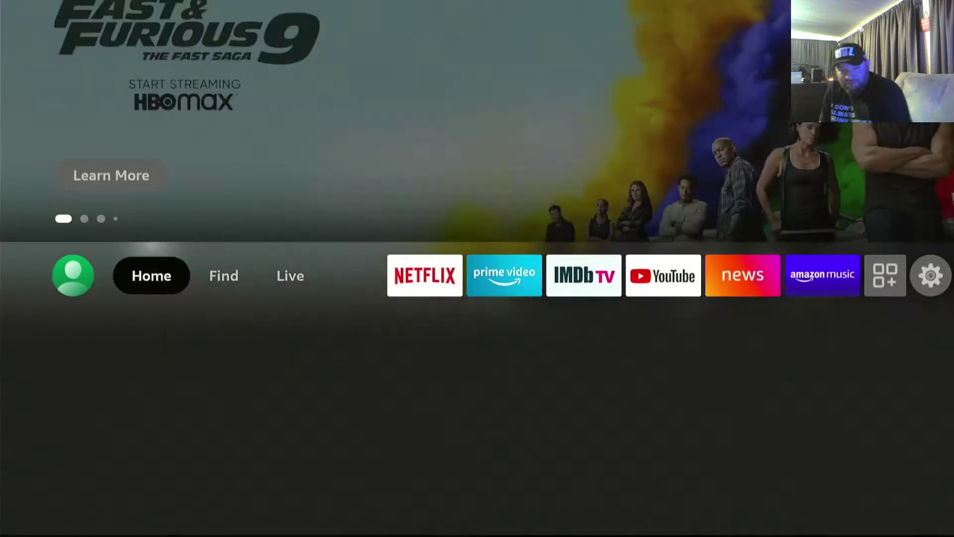
{"action": "key", "text": "Left"}
{"action": "key", "text": "Left"}
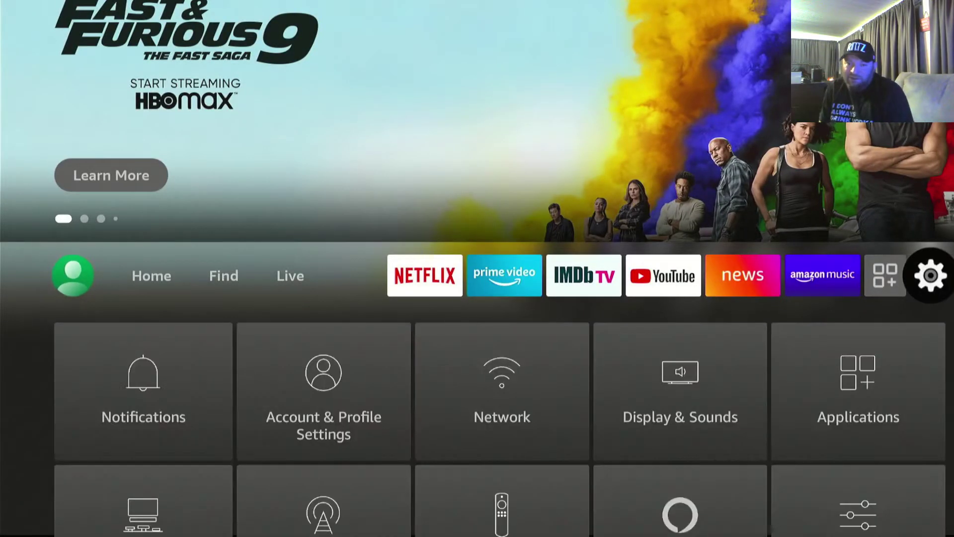
{"action": "key", "text": "Down"}
{"action": "key", "text": "Right"}
{"action": "key", "text": "Right"}
{"action": "key", "text": "Right"}
{"action": "key", "text": "Right"}
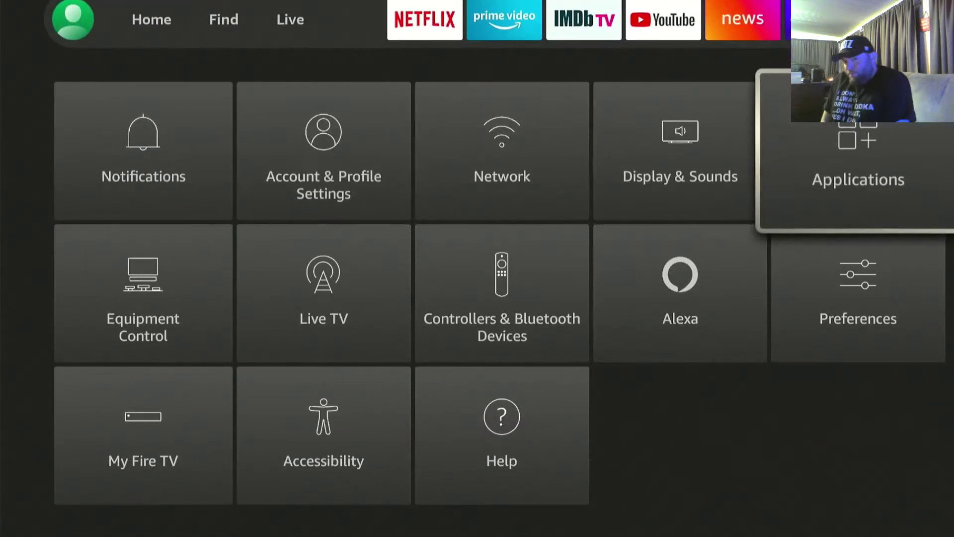
{"action": "key", "text": "Return"}
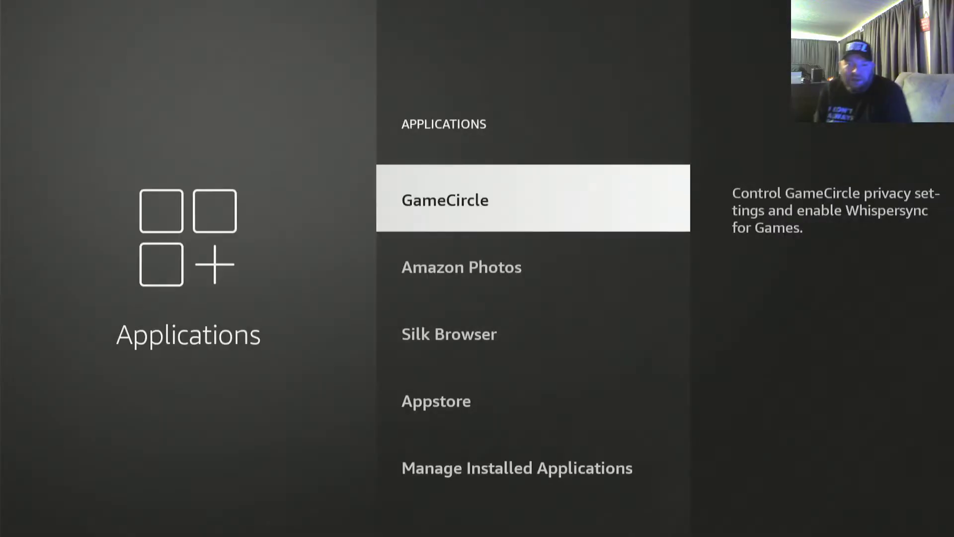
Open Manage Installed Applications from the Applications settings
{"action": "key", "text": "Down"}
{"action": "key", "text": "Down"}
{"action": "key", "text": "Down"}
{"action": "key", "text": "Down"}
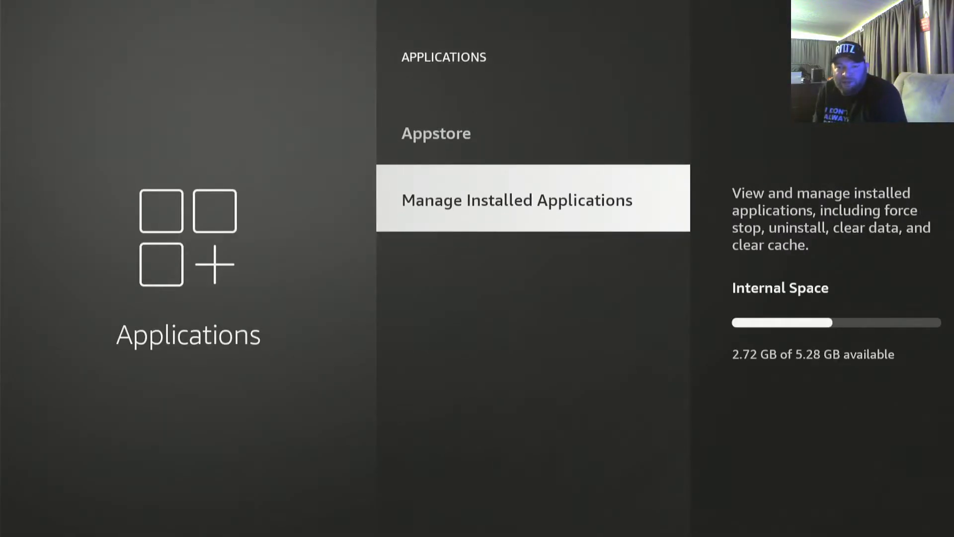
{"action": "key", "text": "Return"}
Select Downloader in the list of installed applications and launch it
{"action": "key", "text": "Down"}
{"action": "key", "text": "Down"}
{"action": "key", "text": "Down"}
{"action": "key", "text": "Down"}
{"action": "key", "text": "Down"}
{"action": "key", "text": "Down"}
{"action": "key", "text": "Down"}
{"action": "key", "text": "Down"}
{"action": "key", "text": "Down"}
{"action": "key", "text": "Down"}
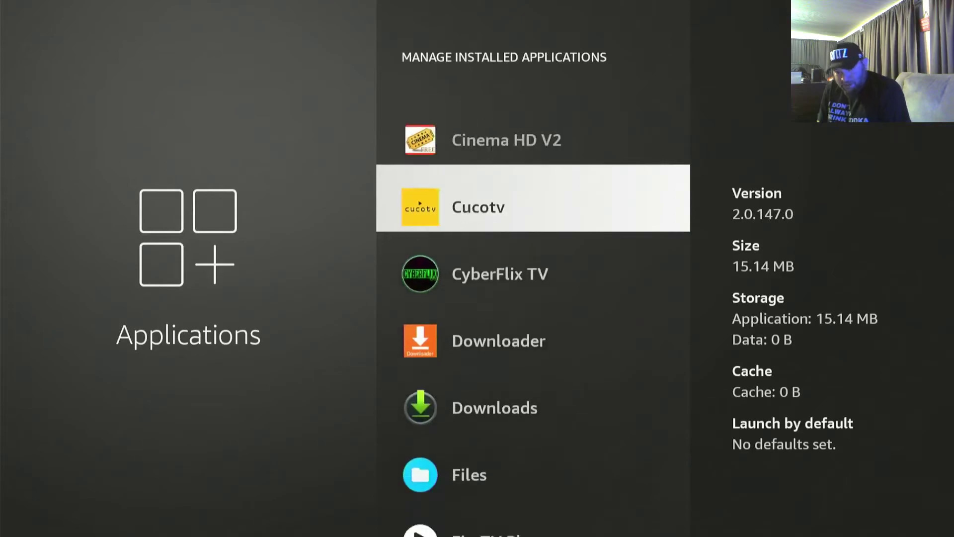
{"action": "key", "text": "Return"}
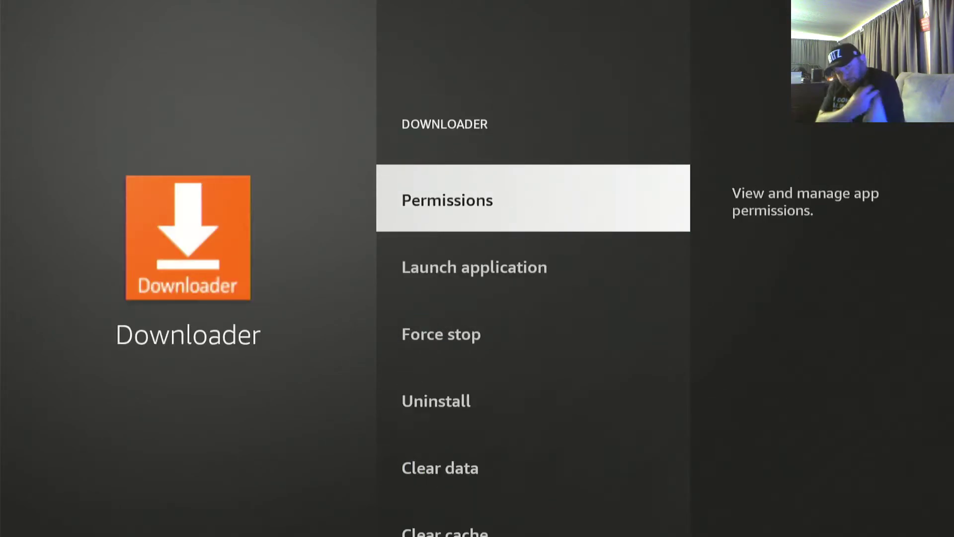
{"action": "key", "text": "Down"}
{"action": "key", "text": "Return"}
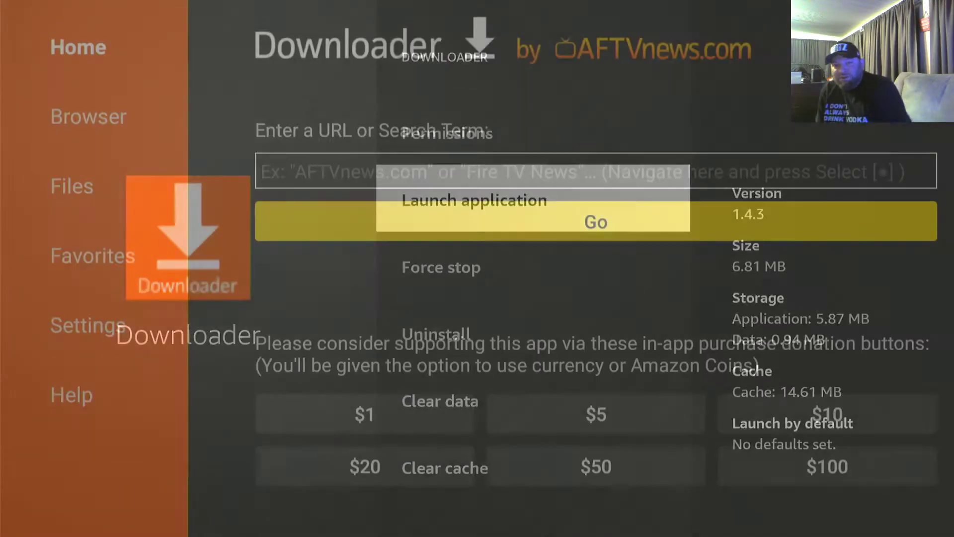
Enter 31327 as the URL or search term in Downloader and download the linked file
{"action": "key", "text": "Up"}
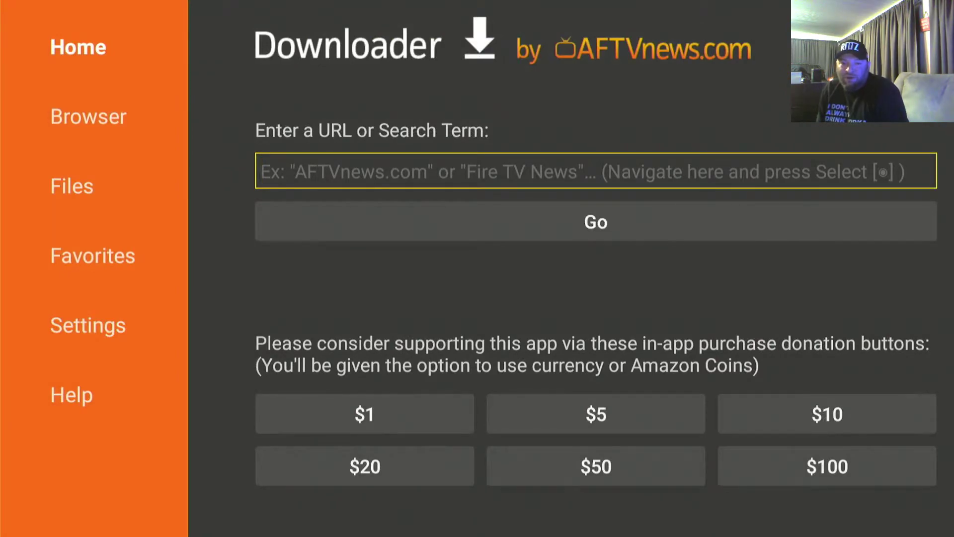
{"action": "key", "text": "Return"}
{"action": "key", "text": "Up"}
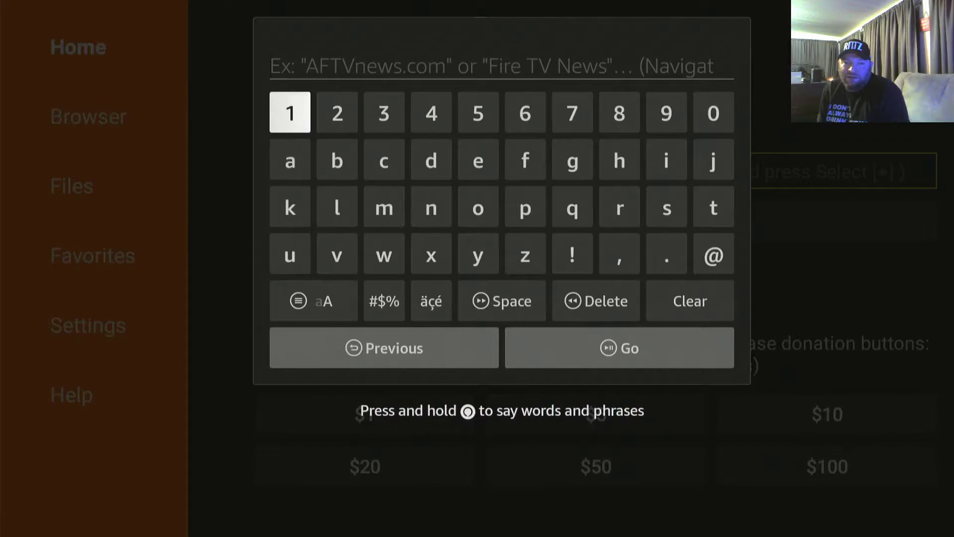
{"action": "key", "text": "Right"}
{"action": "key", "text": "Right"}
{"action": "key", "text": "Return"}
{"action": "key", "text": "Left"}
{"action": "key", "text": "Left"}
{"action": "key", "text": "Return"}
{"action": "key", "text": "Right"}
{"action": "key", "text": "Right"}
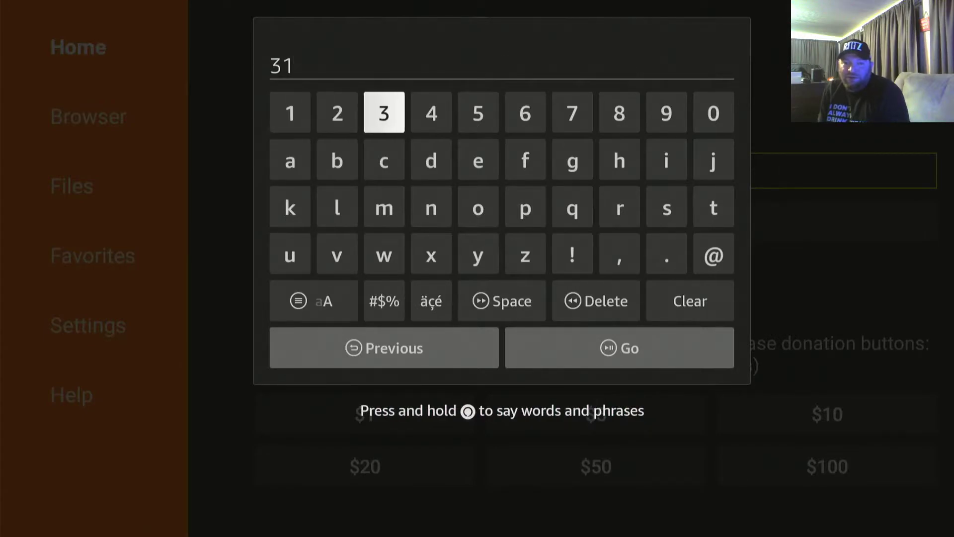
{"action": "key", "text": "Return"}
{"action": "key", "text": "Left"}
{"action": "key", "text": "Return"}
{"action": "key", "text": "Right"}
{"action": "key", "text": "Right"}
{"action": "key", "text": "Right"}
{"action": "key", "text": "Right"}
{"action": "key", "text": "Right"}
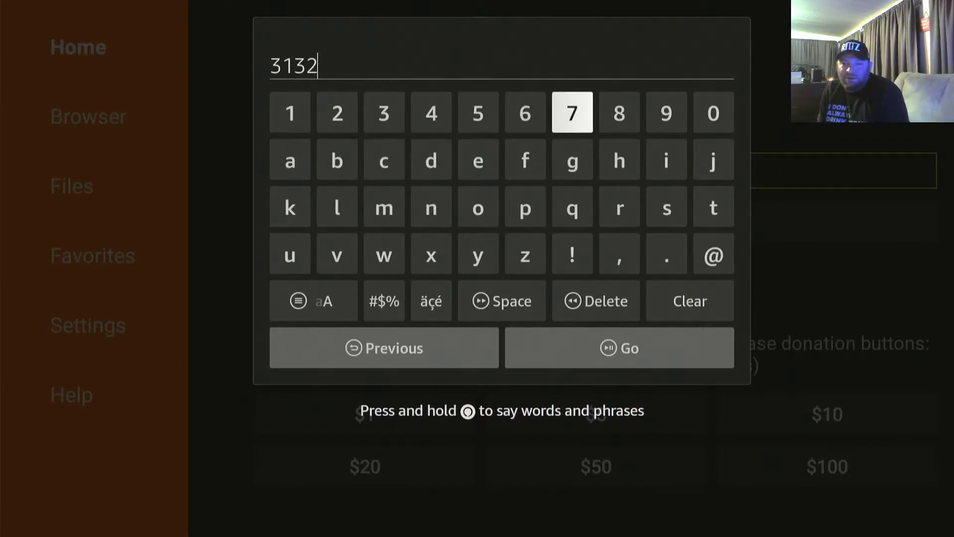
{"action": "key", "text": "Return"}
{"action": "key", "text": "Down"}
{"action": "key", "text": "Down"}
{"action": "key", "text": "Down"}
{"action": "key", "text": "Down"}
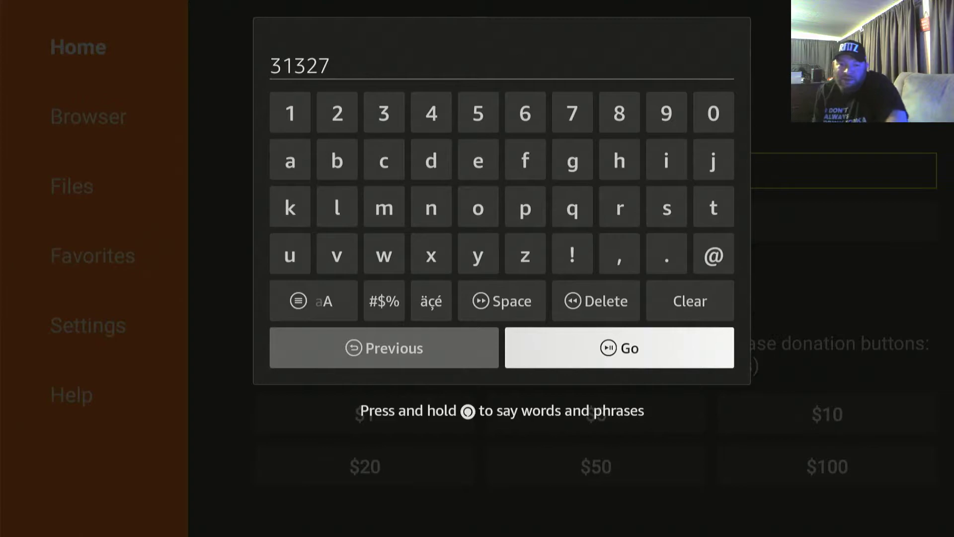
{"action": "key", "text": "Return"}
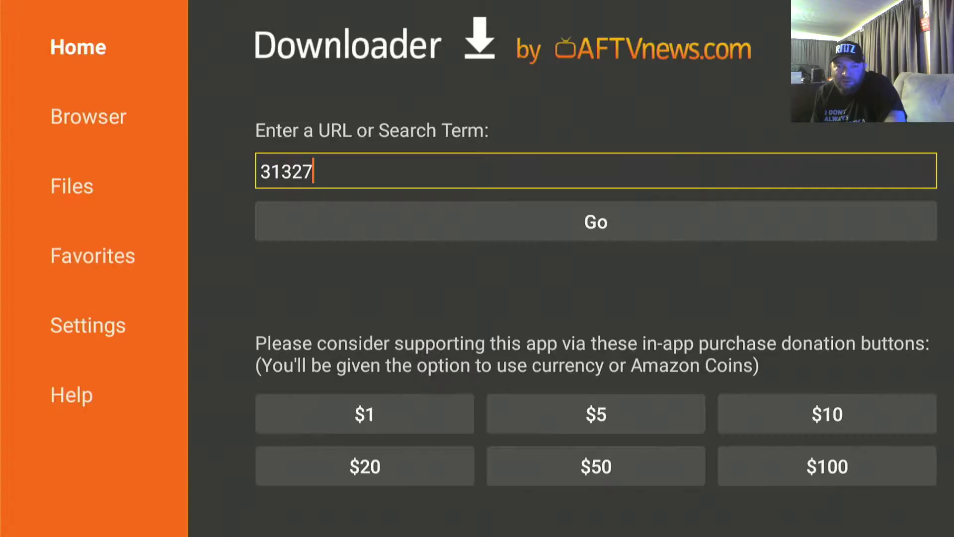
{"action": "key", "text": "Return"}
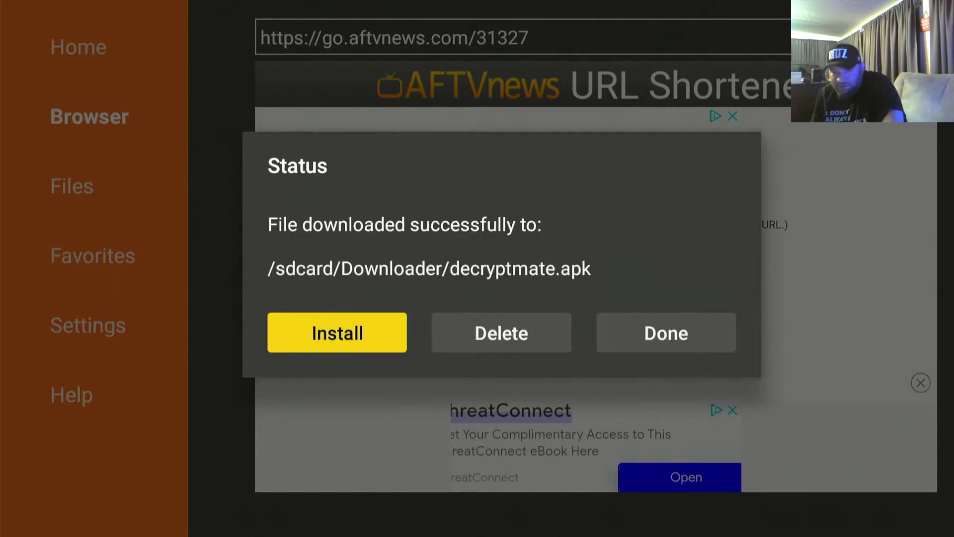
Install the downloaded decryptmate.apk and open Decrypt TV
{"action": "key", "text": "Return"}
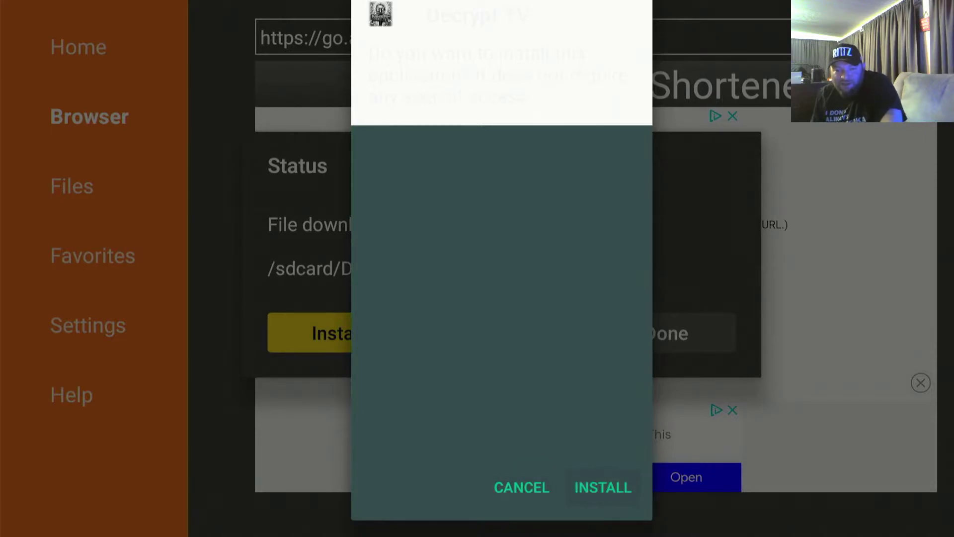
{"action": "key", "text": "Return"}
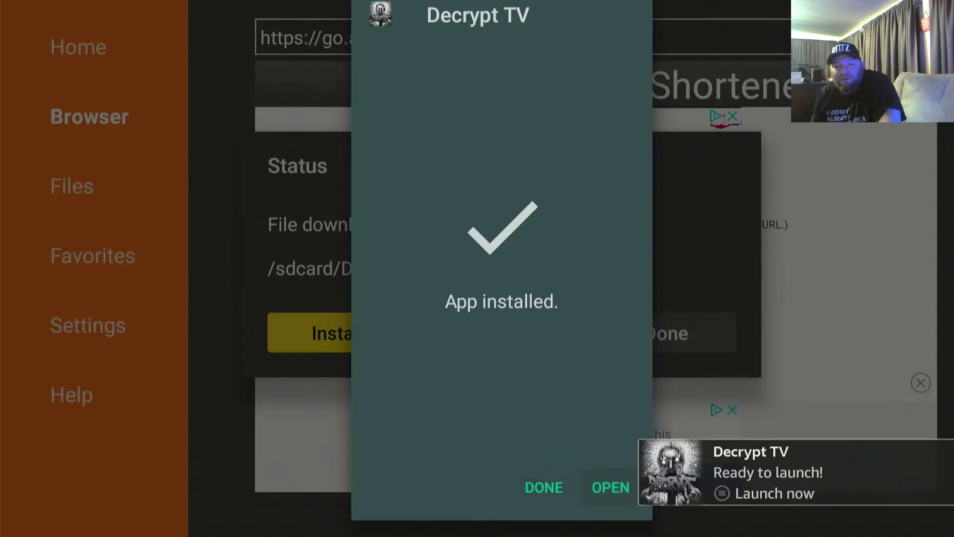
{"action": "key", "text": "Return"}
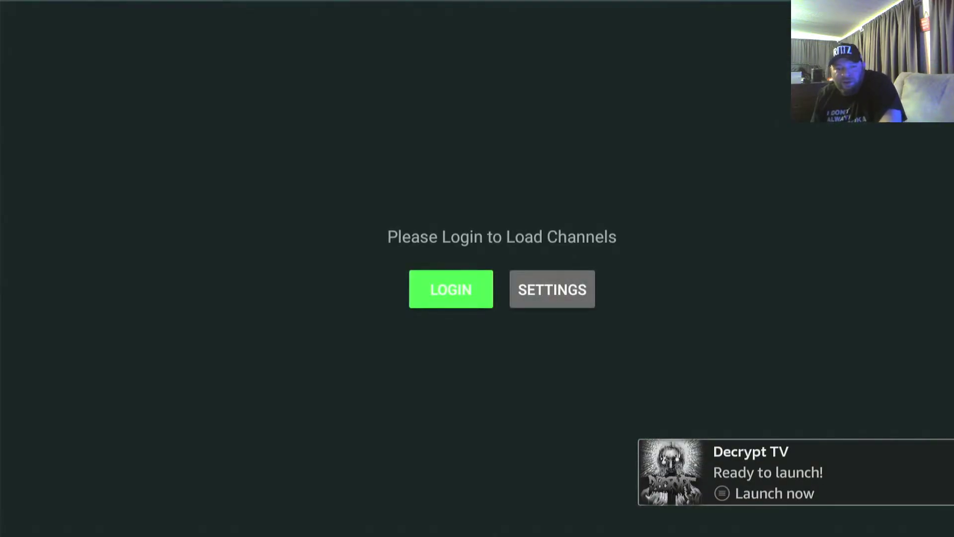
Start the Decrypt TV login and fill in the Any Name field with a profile name
{"action": "key", "text": "Return"}
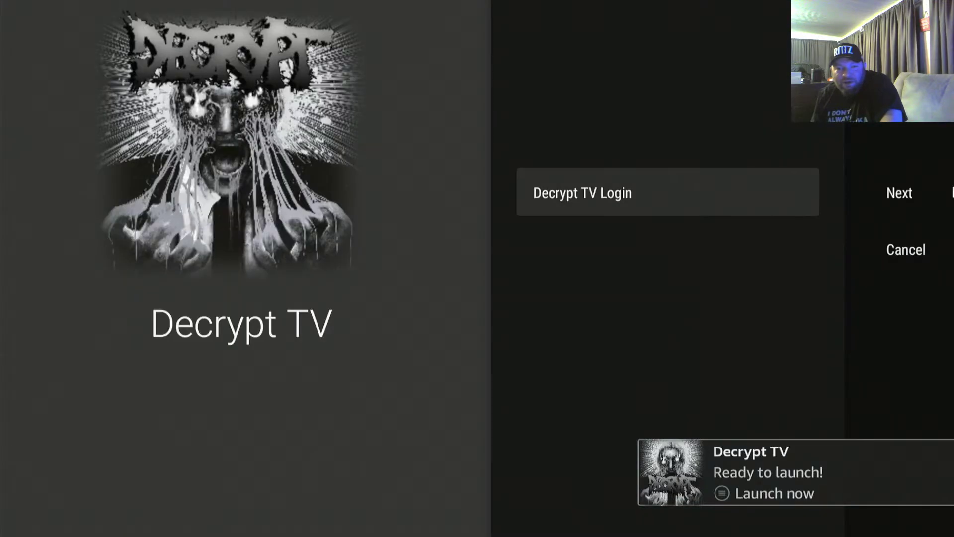
{"action": "key", "text": "Return"}
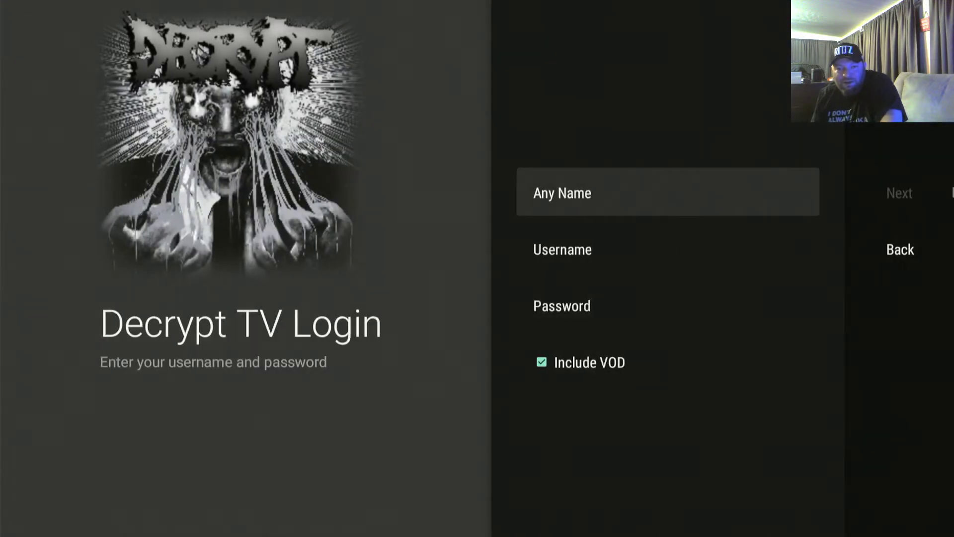
{"action": "key", "text": "Return"}
{"action": "key", "text": "Right"}
{"action": "key", "text": "Right"}
{"action": "key", "text": "Right"}
{"action": "key", "text": "Right"}
{"action": "key", "text": "Right"}
{"action": "key", "text": "Right"}
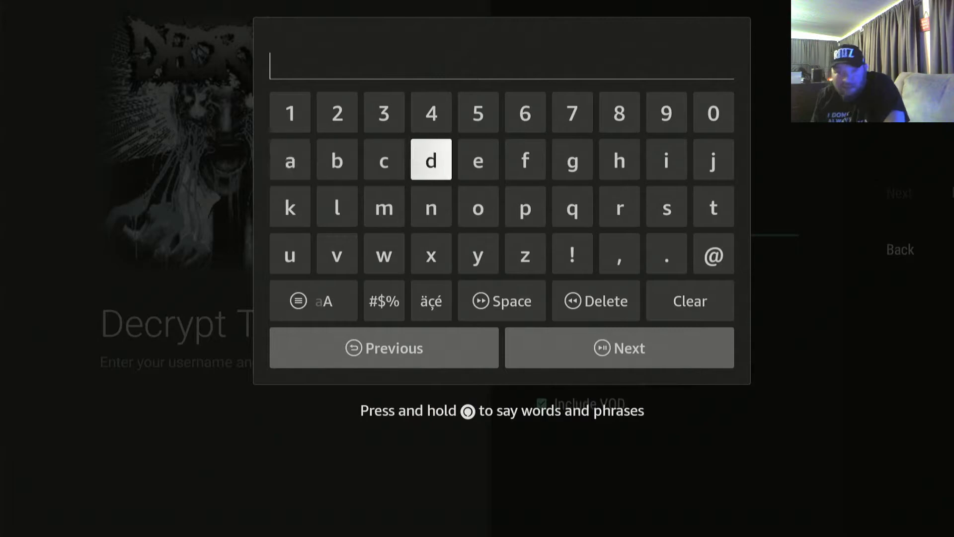
{"action": "key", "text": "Down"}
{"action": "key", "text": "Right"}
{"action": "key", "text": "Right"}
{"action": "key", "text": "Right"}
{"action": "key", "text": "Return"}
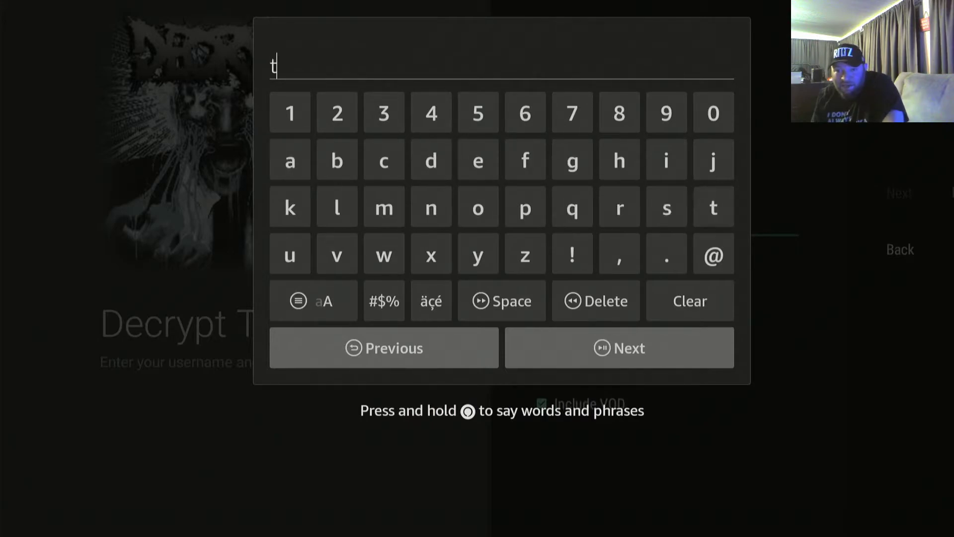
{"action": "key", "text": "Up"}
{"action": "key", "text": "Right"}
{"action": "key", "text": "Right"}
{"action": "key", "text": "Right"}
{"action": "key", "text": "Right"}
{"action": "key", "text": "Right"}
{"action": "key", "text": "Return"}
{"action": "key", "text": "Down"}
{"action": "key", "text": "Down"}
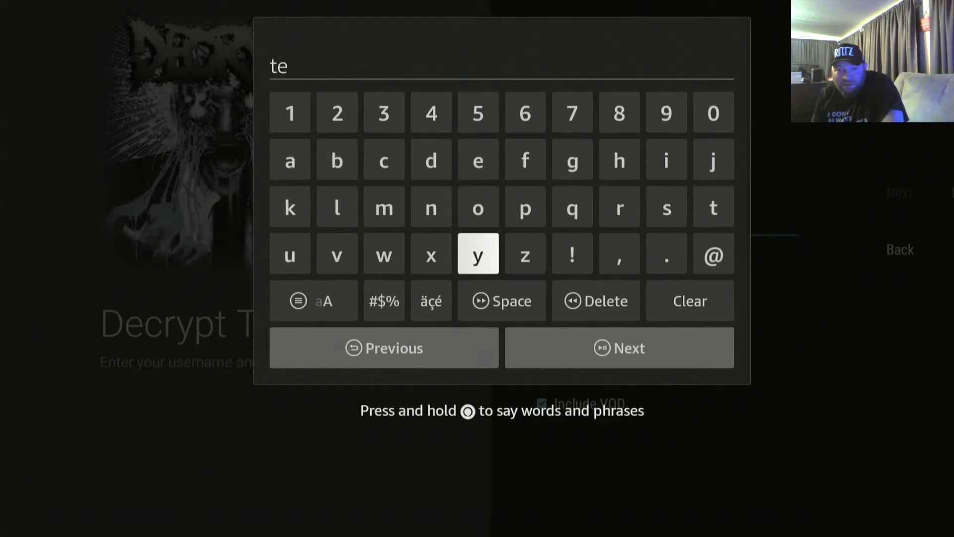
{"action": "key", "text": "Right"}
{"action": "key", "text": "Return"}
{"action": "key", "text": "Down"}
{"action": "key", "text": "Down"}
{"action": "key", "text": "Right"}
{"action": "key", "text": "Return"}
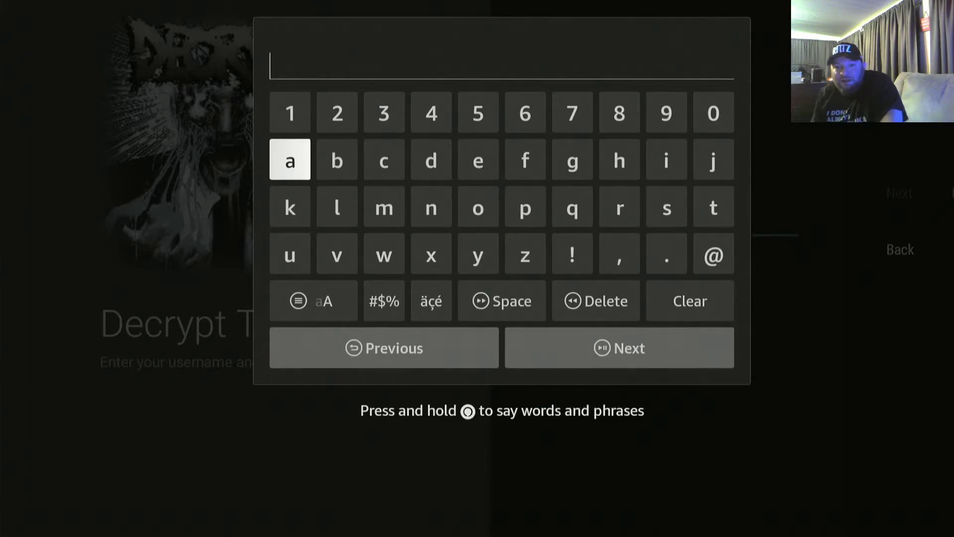
{"action": "key", "text": "Down"}
{"action": "key", "text": "Down"}
{"action": "key", "text": "Escape"}
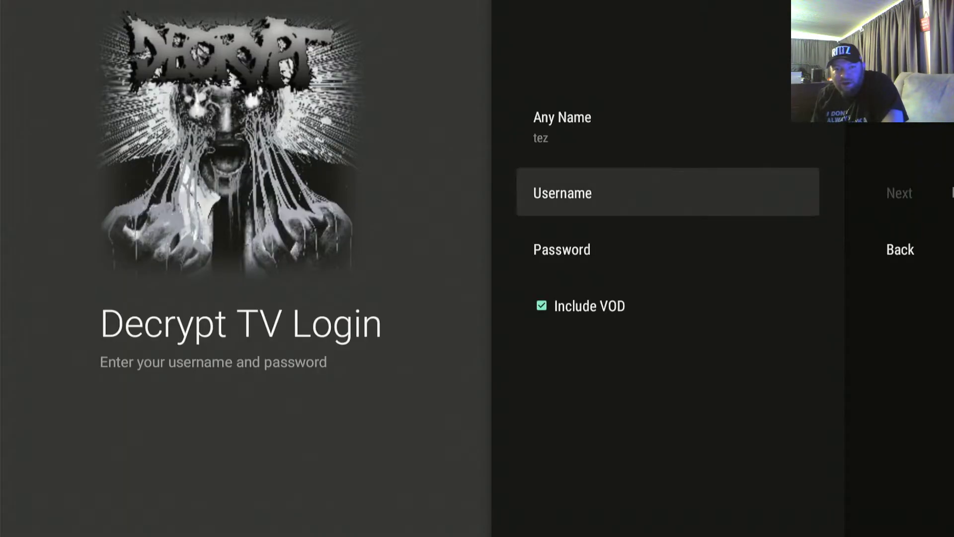
{"action": "key", "text": "Up"}
{"action": "key", "text": "Down"}
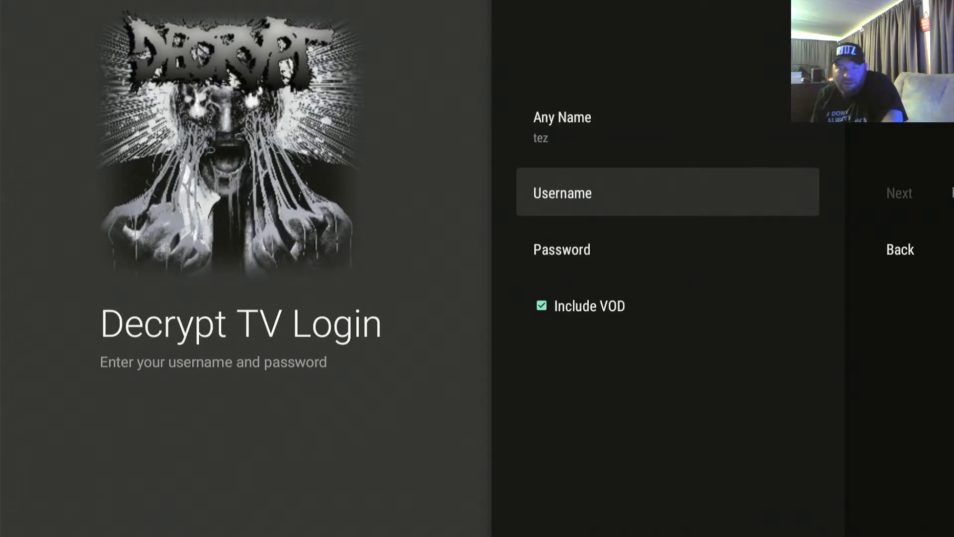
{"action": "key", "text": "Return"}
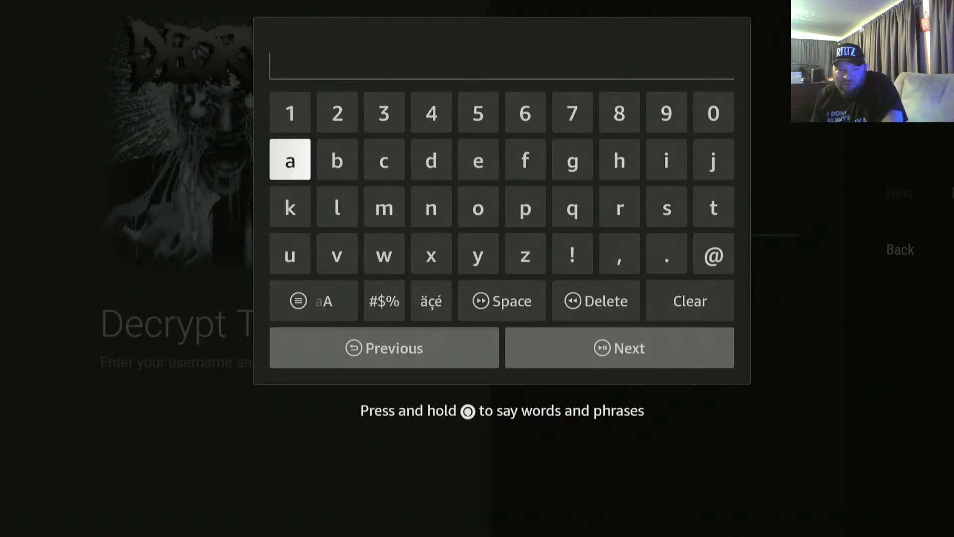
{"action": "key", "text": "Right"}
{"action": "key", "text": "Right"}
{"action": "key", "text": "Right"}
{"action": "key", "text": "Right"}
{"action": "key", "text": "Down"}
{"action": "key", "text": "Down"}
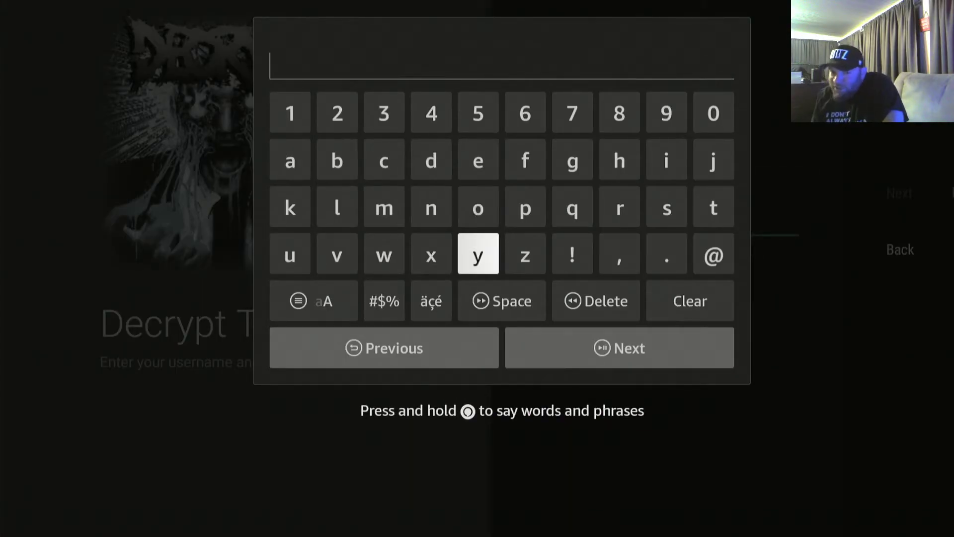
{"action": "key", "text": "Up"}
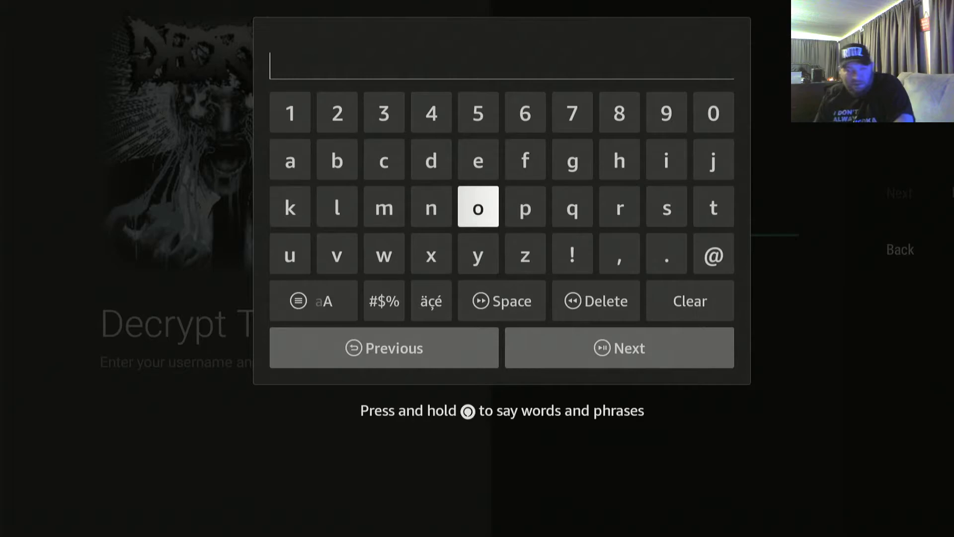
{"action": "key", "text": "Left"}
{"action": "key", "text": "Left"}
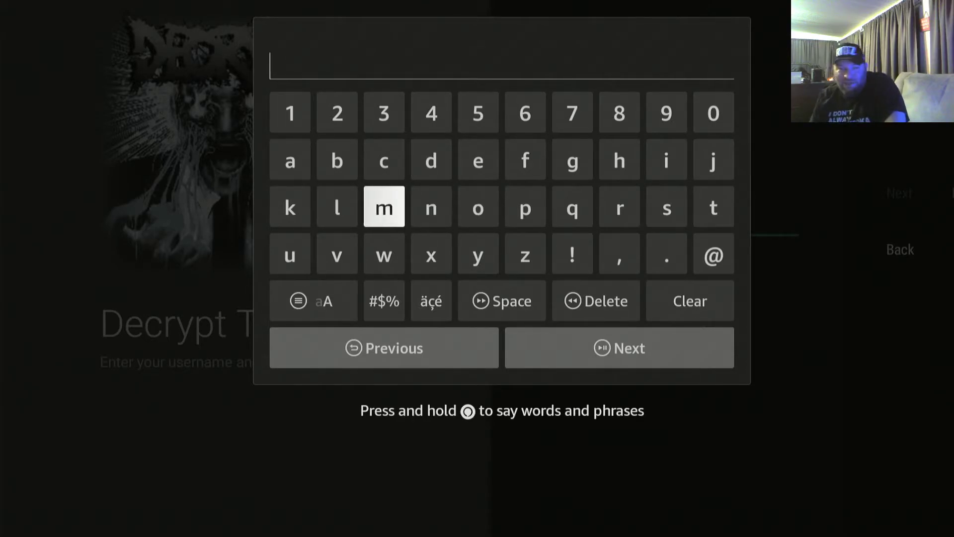
{"action": "key", "text": "Left"}
{"action": "key", "text": "Right"}
{"action": "key", "text": "Right"}
{"action": "key", "text": "Right"}
{"action": "key", "text": "Escape"}
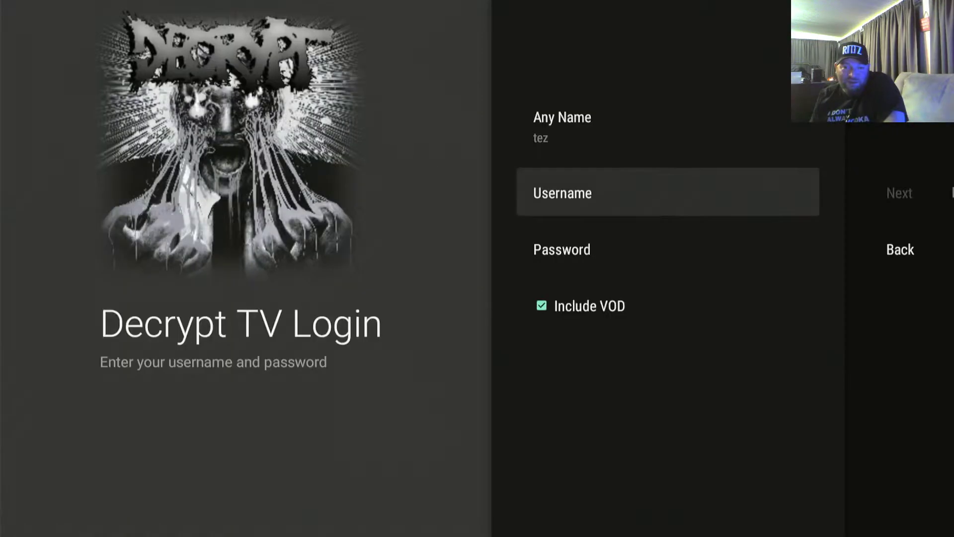
{"action": "key", "text": "Down"}
{"action": "key", "text": "Down"}
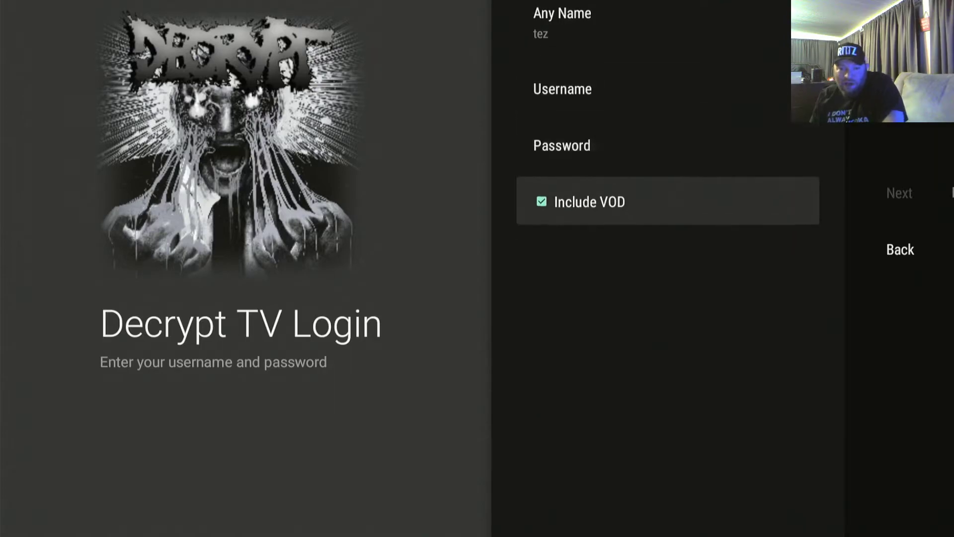
{"action": "key", "text": "Up"}
{"action": "key", "text": "Up"}
Enter the account username in the Decrypt TV login form and continue to the password field
{"action": "key", "text": "Return"}
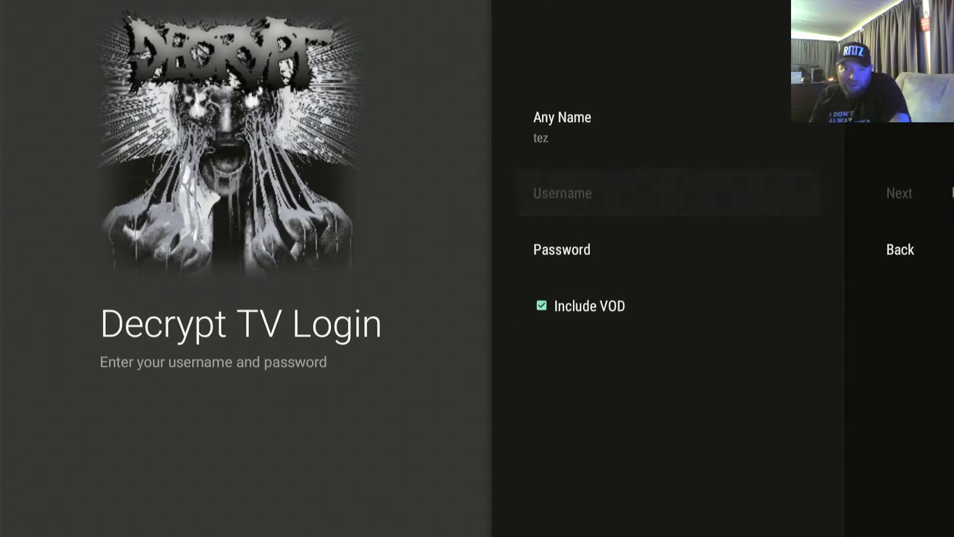
{"action": "key", "text": "Right"}
{"action": "key", "text": "Right"}
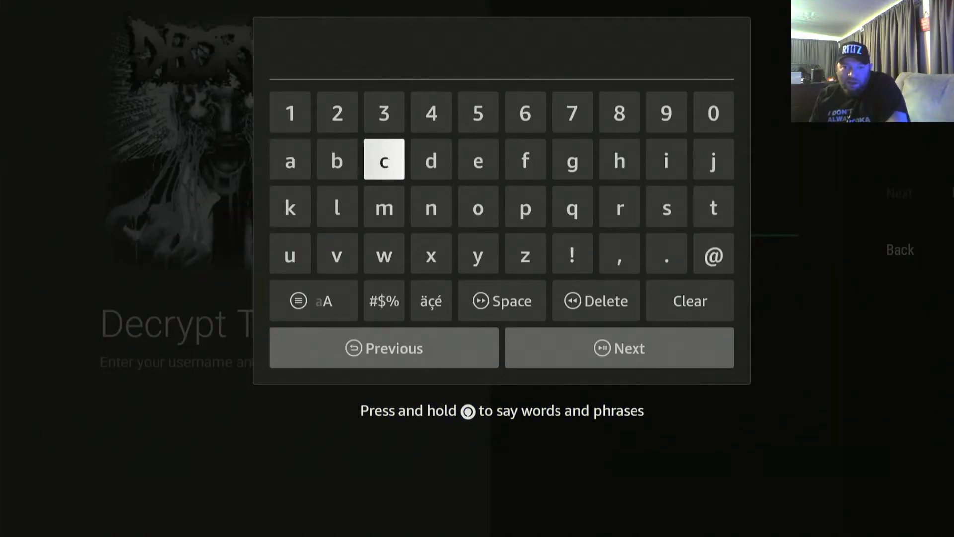
{"action": "key", "text": "Right"}
{"action": "key", "text": "Return"}
{"action": "key", "text": "Right"}
{"action": "key", "text": "Return"}
{"action": "key", "text": "Left"}
{"action": "key", "text": "Left"}
{"action": "key", "text": "Down"}
{"action": "key", "text": "Down"}
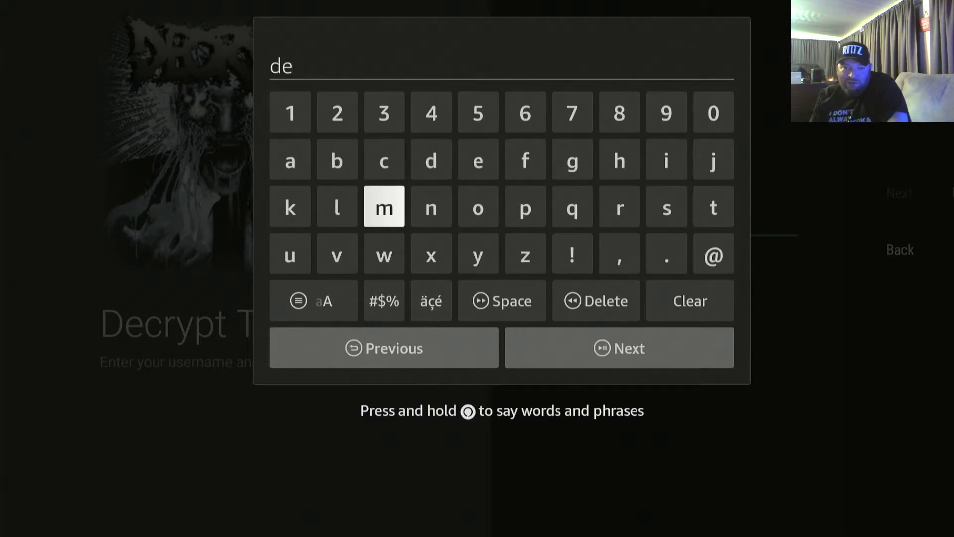
{"action": "key", "text": "Up"}
{"action": "key", "text": "Up"}
{"action": "key", "text": "Return"}
{"action": "key", "text": "Right"}
{"action": "key", "text": "Right"}
{"action": "key", "text": "Right"}
{"action": "key", "text": "Right"}
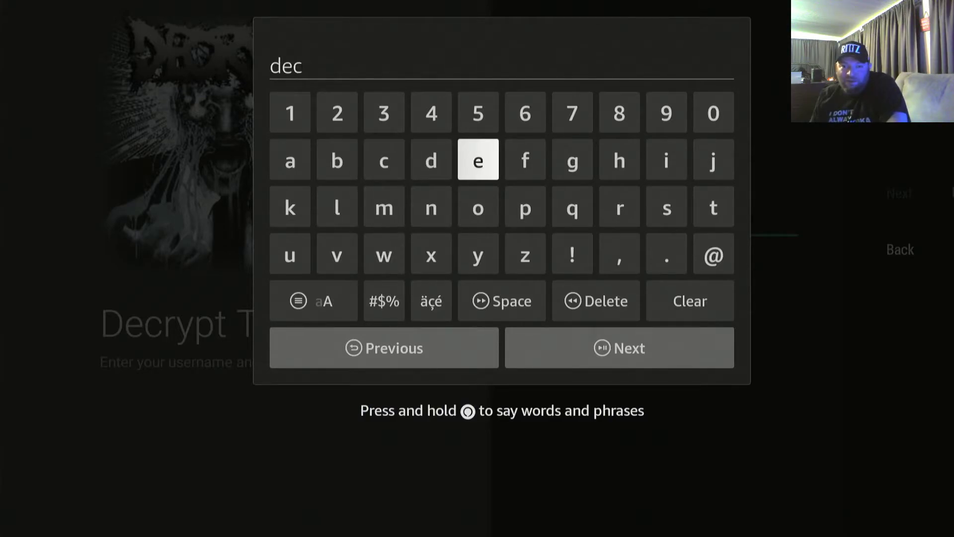
{"action": "key", "text": "Down"}
{"action": "key", "text": "Right"}
{"action": "key", "text": "Return"}
{"action": "key", "text": "Up"}
{"action": "key", "text": "Left"}
{"action": "key", "text": "Left"}
{"action": "key", "text": "Left"}
{"action": "key", "text": "Left"}
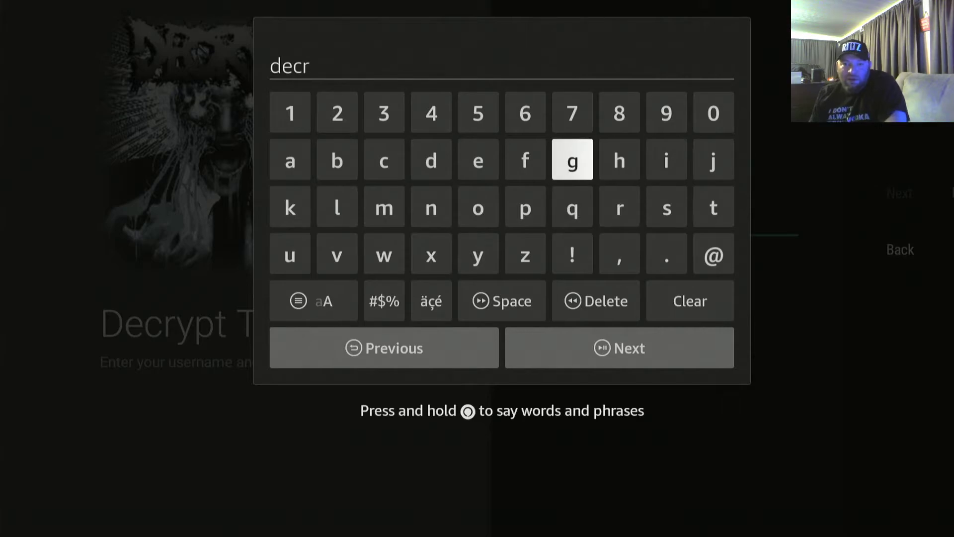
{"action": "key", "text": "Down"}
{"action": "key", "text": "Down"}
{"action": "key", "text": "Right"}
{"action": "key", "text": "Return"}
{"action": "key", "text": "Up"}
{"action": "key", "text": "Right"}
{"action": "key", "text": "Right"}
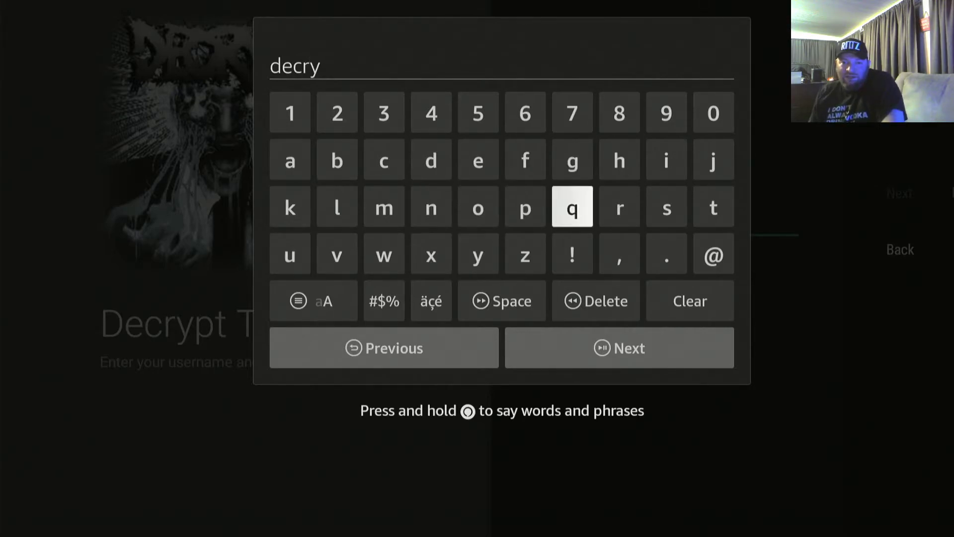
{"action": "key", "text": "Left"}
{"action": "key", "text": "Return"}
{"action": "key", "text": "Right"}
{"action": "key", "text": "Right"}
{"action": "key", "text": "Right"}
{"action": "key", "text": "Right"}
{"action": "key", "text": "Return"}
{"action": "key", "text": "Down"}
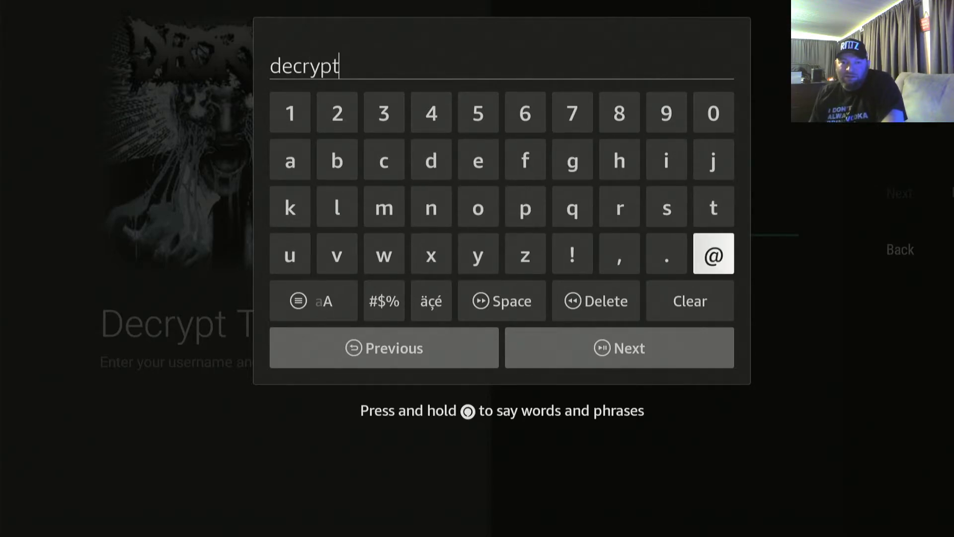
{"action": "key", "text": "Down"}
{"action": "key", "text": "Return"}
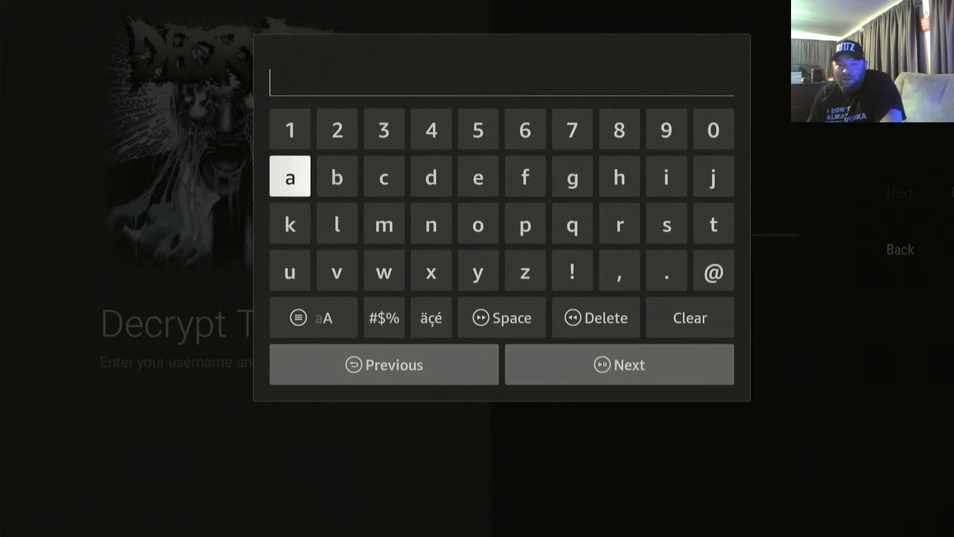
Enter the account password in the Decrypt TV login form and confirm the field
{"action": "key", "text": "Right"}
{"action": "key", "text": "Right"}
{"action": "key", "text": "Right"}
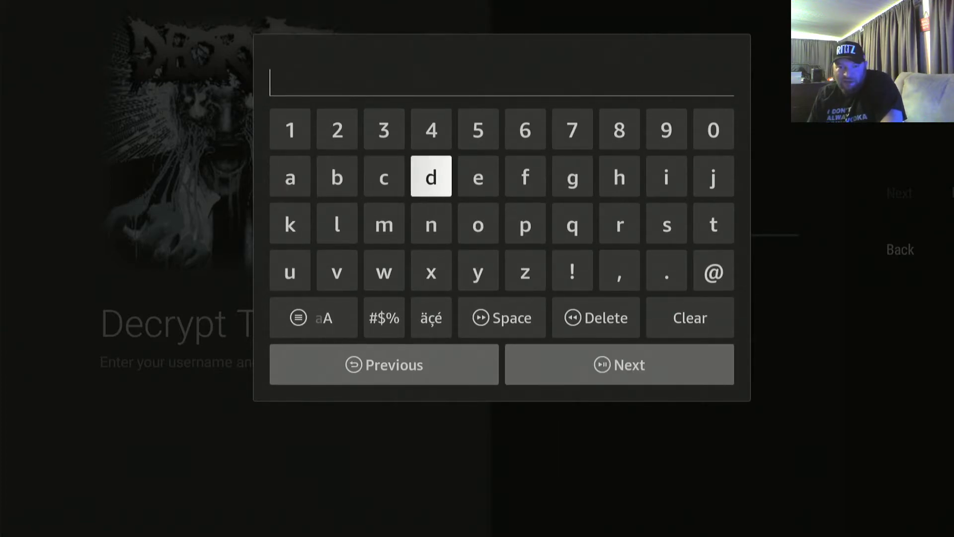
{"action": "key", "text": "Return"}
{"action": "key", "text": "Up"}
{"action": "key", "text": "Return"}
{"action": "key", "text": "Down"}
{"action": "key", "text": "Down"}
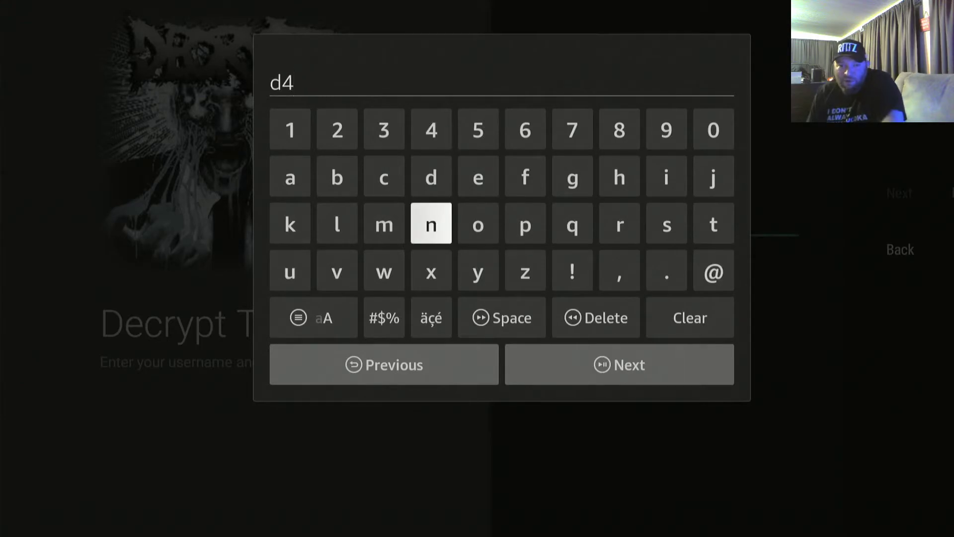
{"action": "key", "text": "Return"}
{"action": "key", "text": "Menu"}
{"action": "key", "text": "Menu"}
{"action": "key", "text": "Menu"}
{"action": "key", "text": "Menu"}
{"action": "key", "text": "Menu"}
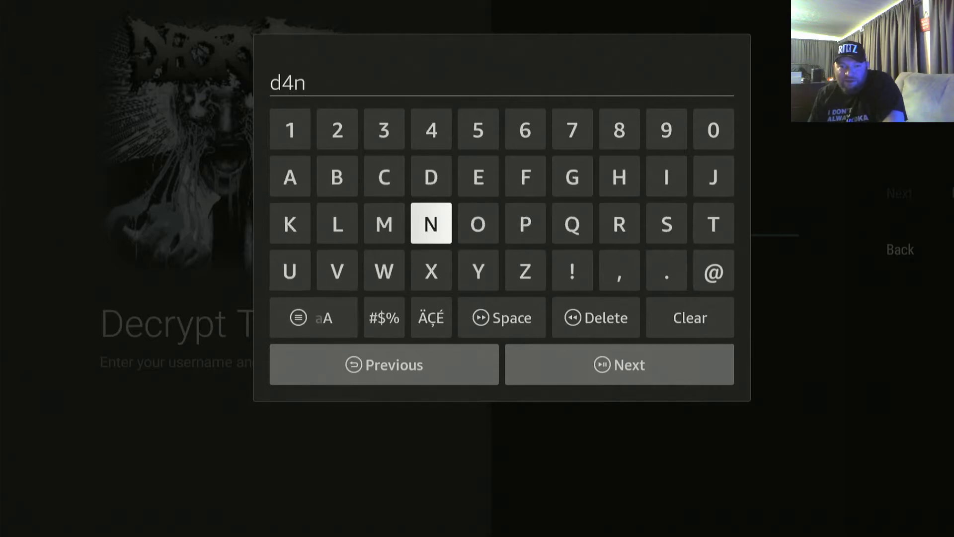
{"action": "key", "text": "Menu"}
{"action": "key", "text": "Up"}
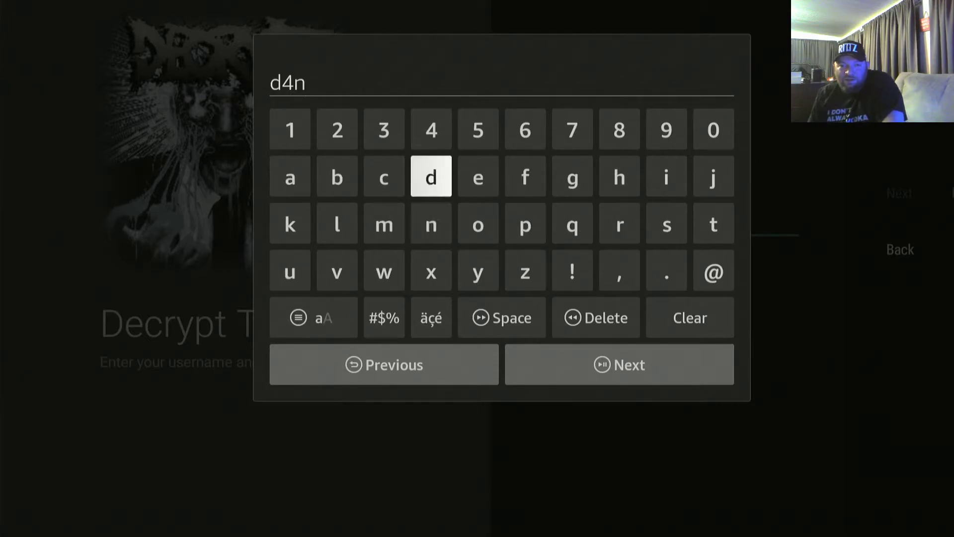
{"action": "key", "text": "Right"}
{"action": "key", "text": "Right"}
{"action": "key", "text": "Right"}
{"action": "key", "text": "Up"}
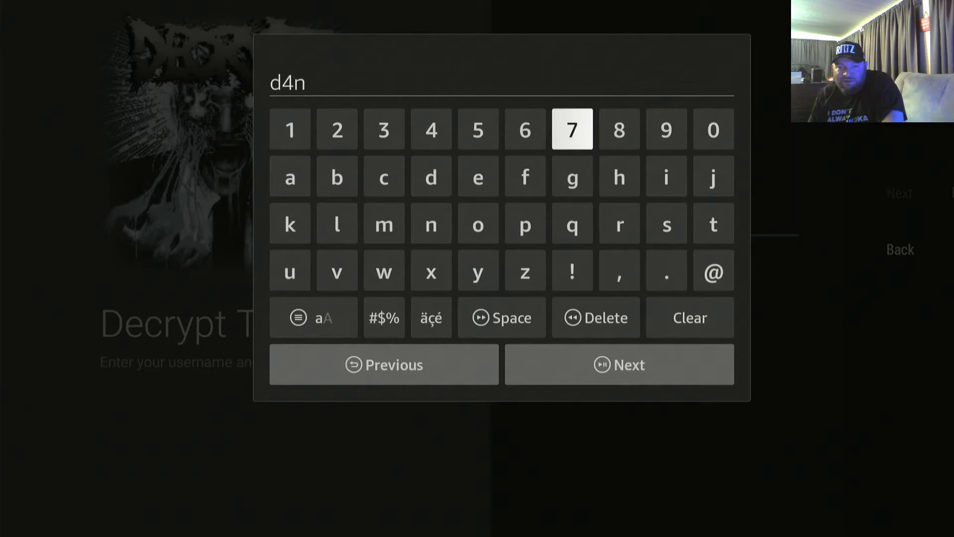
{"action": "key", "text": "Down"}
{"action": "key", "text": "Down"}
{"action": "key", "text": "Down"}
{"action": "key", "text": "Down"}
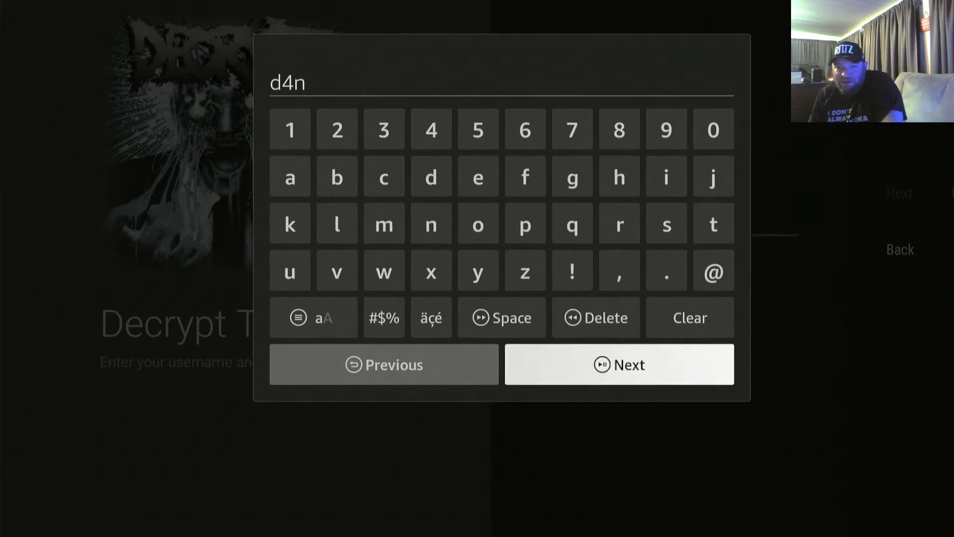
{"action": "key", "text": "Up"}
{"action": "key", "text": "Up"}
{"action": "key", "text": "Up"}
{"action": "key", "text": "Return"}
{"action": "key", "text": "Left"}
{"action": "key", "text": "Left"}
{"action": "key", "text": "Return"}
{"action": "key", "text": "Left"}
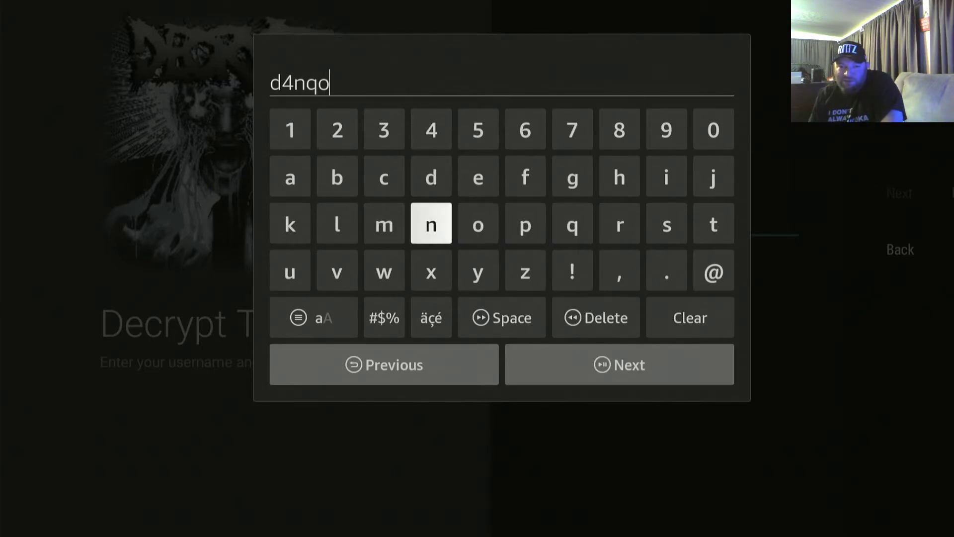
{"action": "key", "text": "Left"}
{"action": "key", "text": "Return"}
{"action": "key", "text": "Right"}
{"action": "key", "text": "Return"}
{"action": "key", "text": "Right"}
{"action": "key", "text": "Right"}
{"action": "key", "text": "Down"}
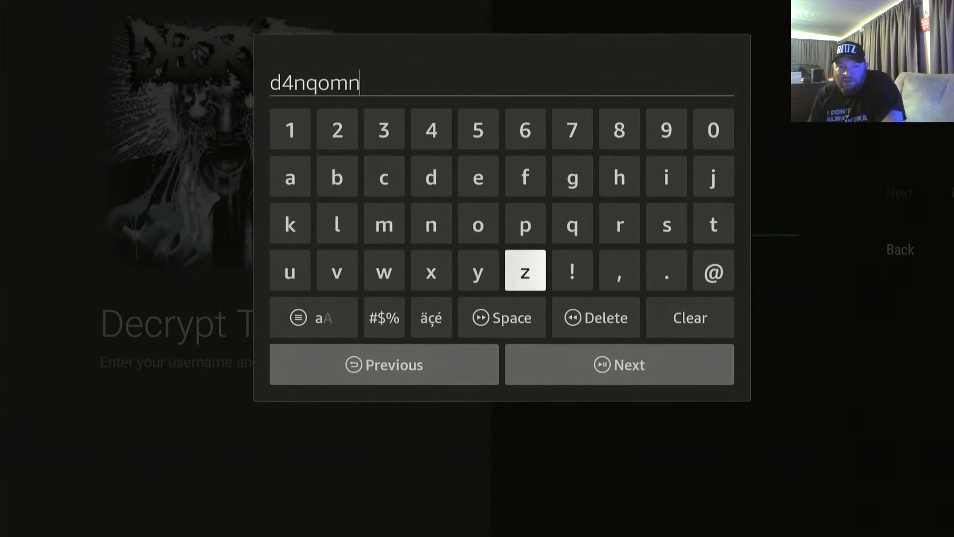
{"action": "key", "text": "Down"}
{"action": "key", "text": "Right"}
{"action": "key", "text": "Return"}
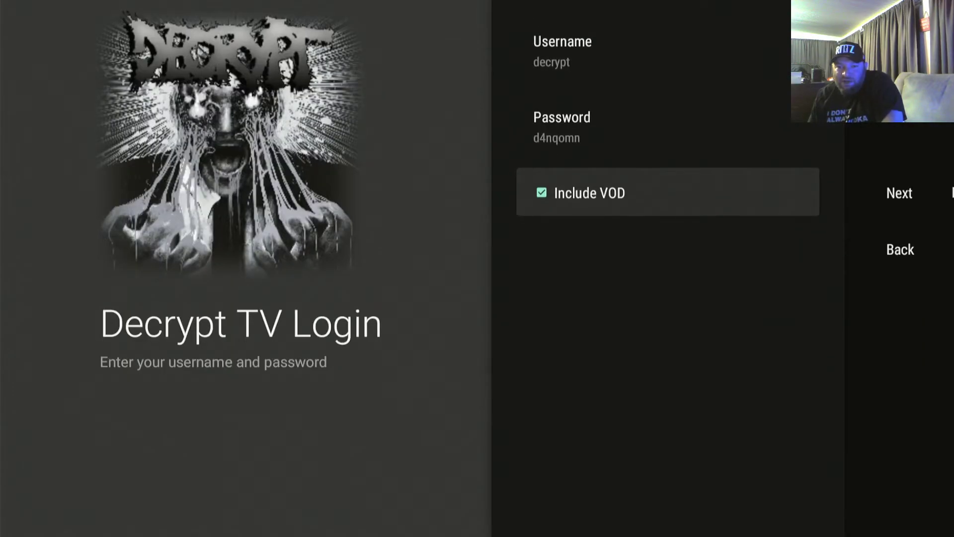
Submit the Decrypt TV login with VOD included, and return from the playlist page to the login form
{"action": "key", "text": "Right"}
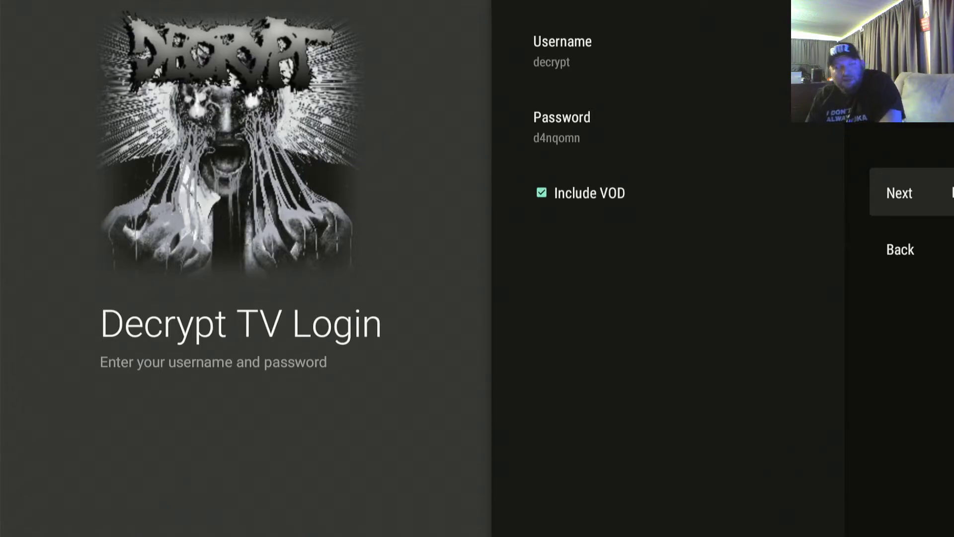
{"action": "key", "text": "Return"}
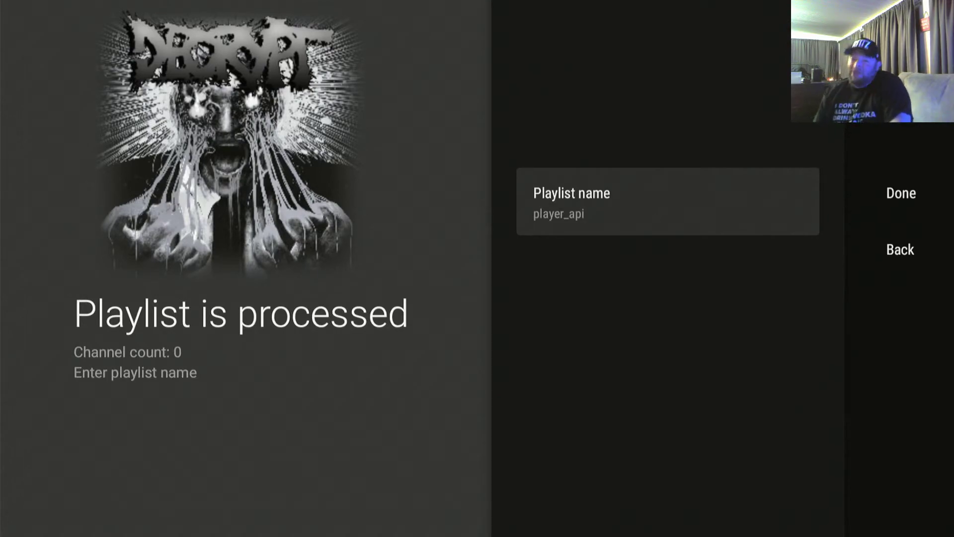
{"action": "key", "text": "Escape"}
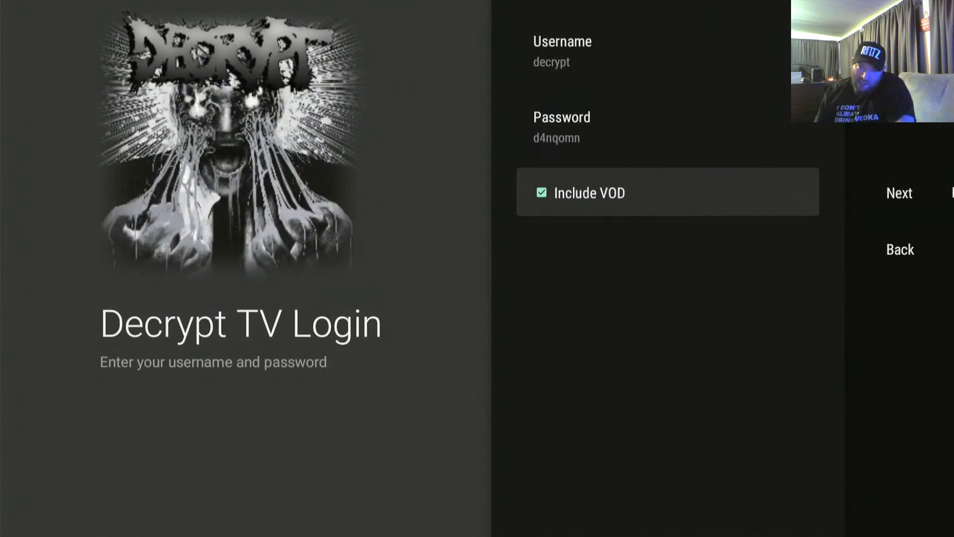
Check the name, username and password fields in the login form and submit the login again
{"action": "key", "text": "Up"}
{"action": "key", "text": "Up"}
{"action": "key", "text": "Down"}
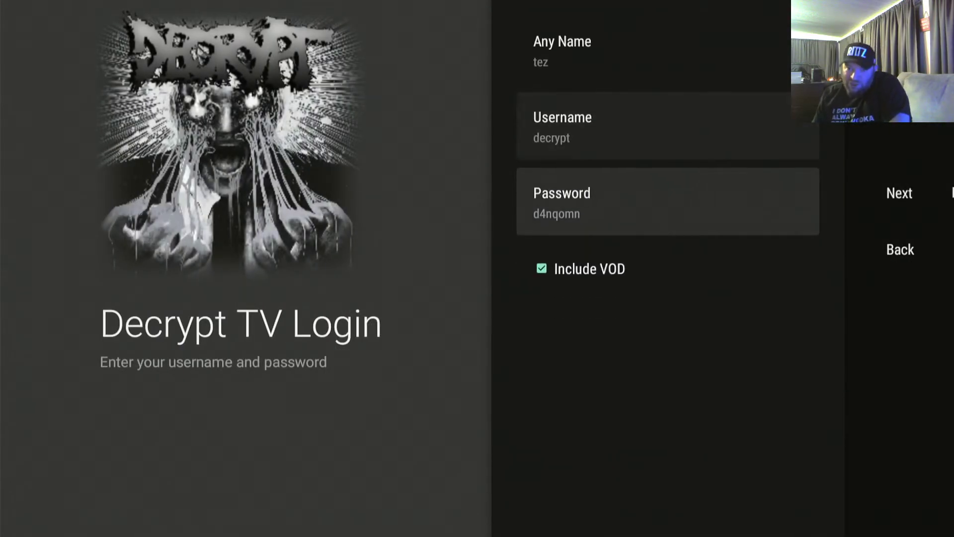
{"action": "key", "text": "Up"}
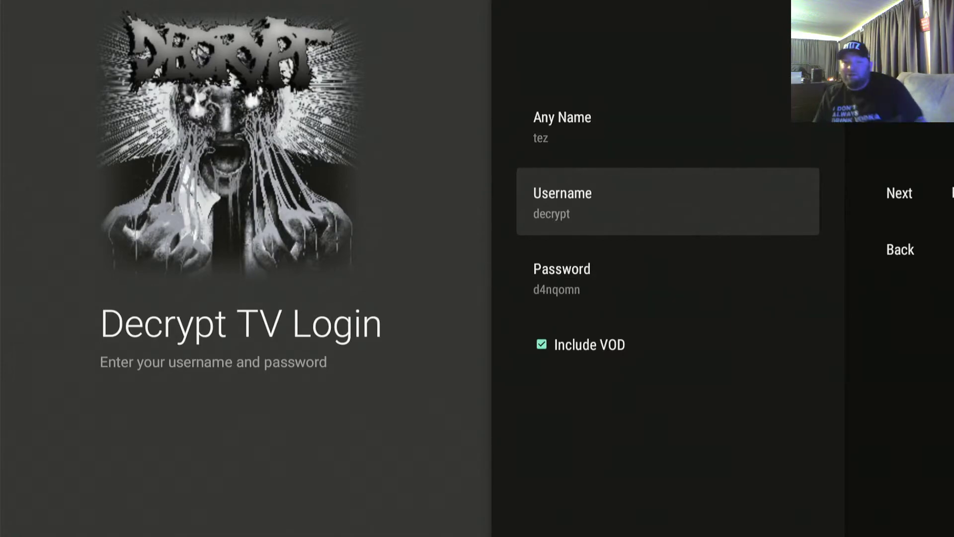
{"action": "key", "text": "Down"}
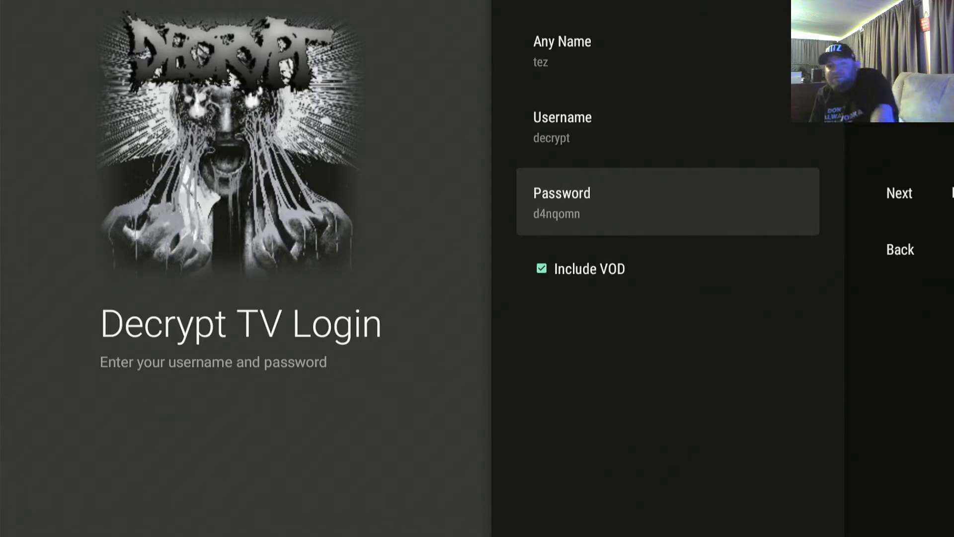
{"action": "key", "text": "Right"}
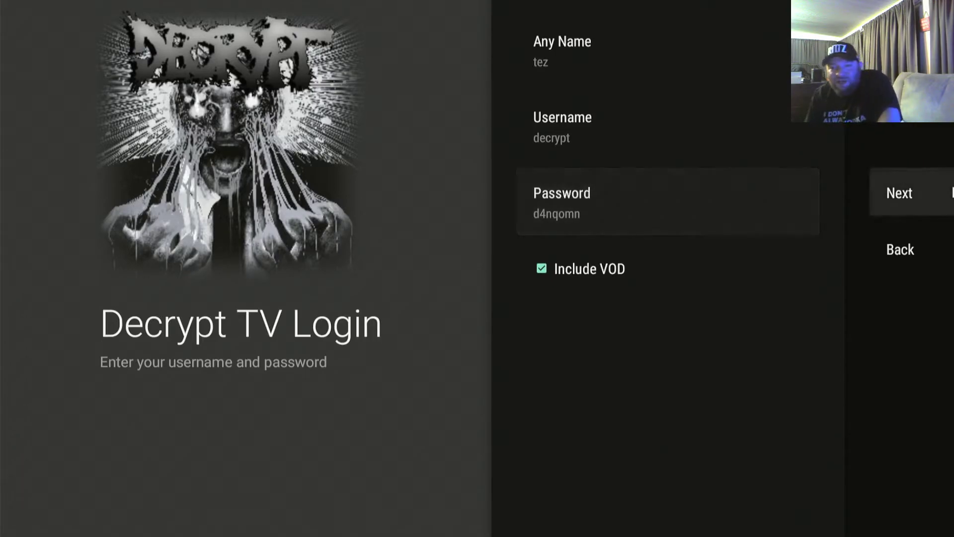
{"action": "key", "text": "Return"}
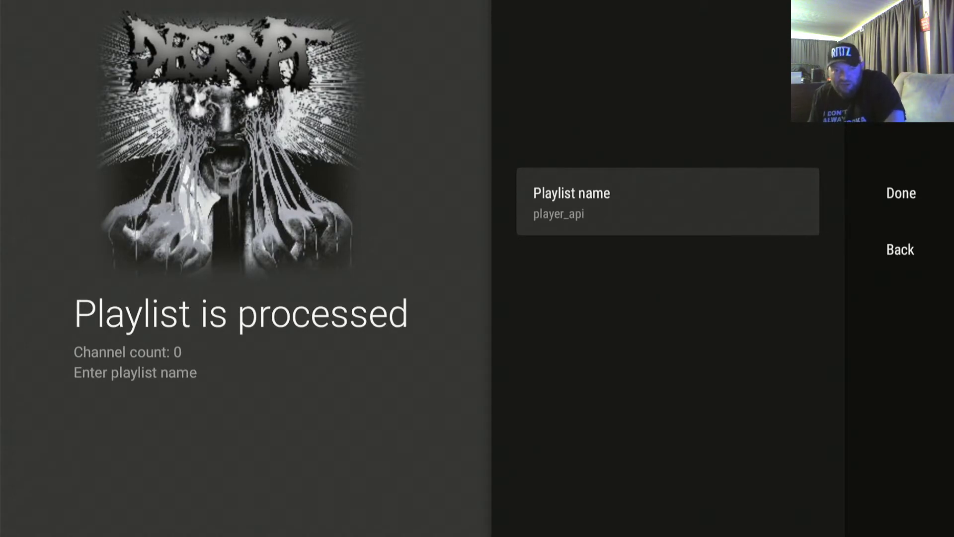
Accept player_api as the playlist name and finish the playlist setup
{"action": "key", "text": "Right"}
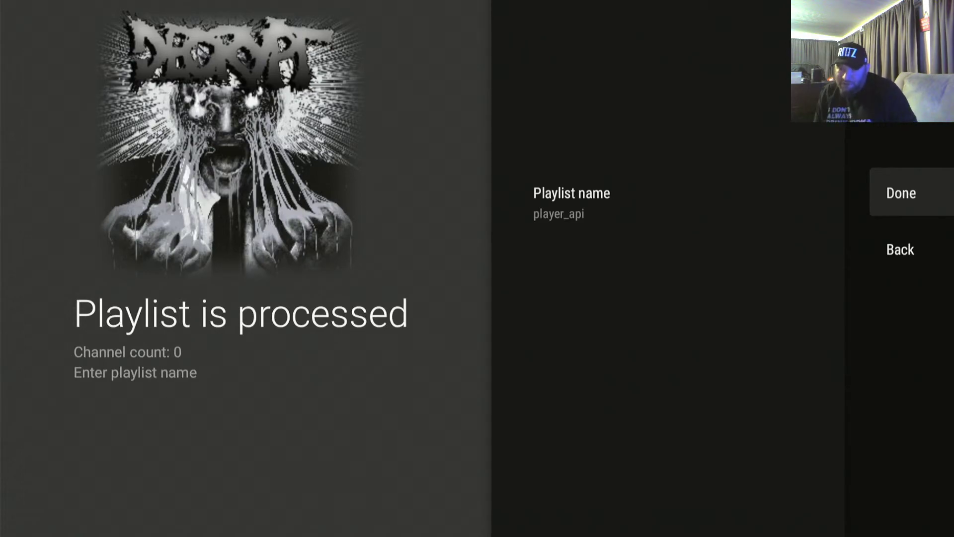
{"action": "key", "text": "Left"}
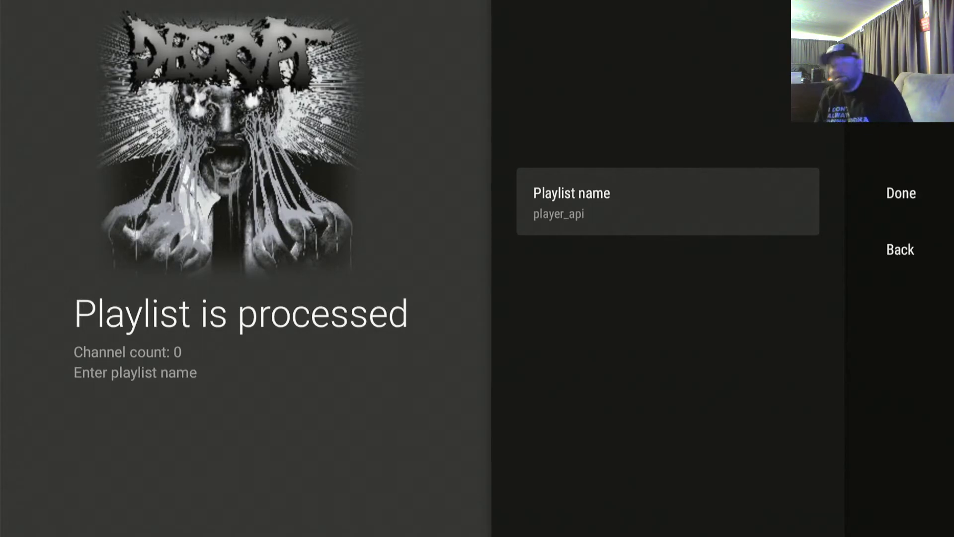
{"action": "key", "text": "Right"}
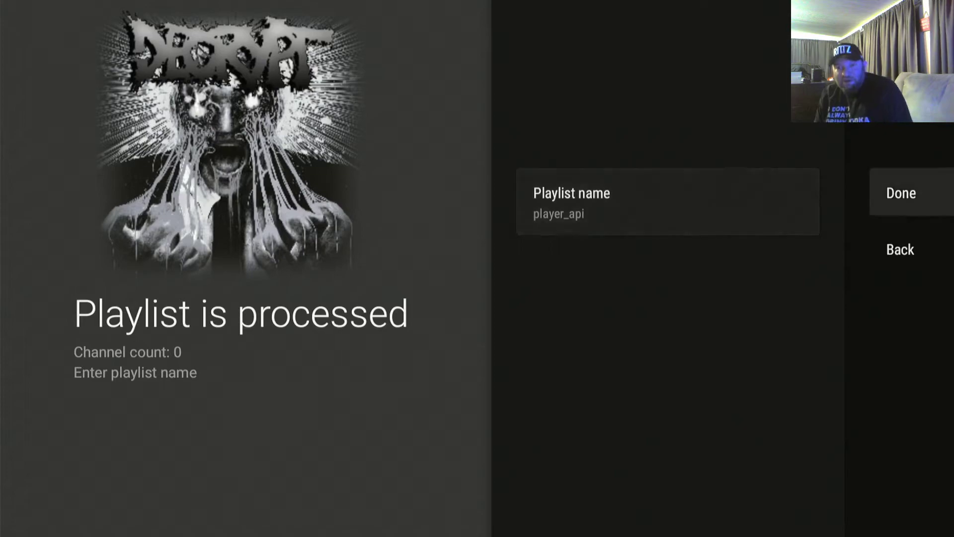
{"action": "key", "text": "Return"}
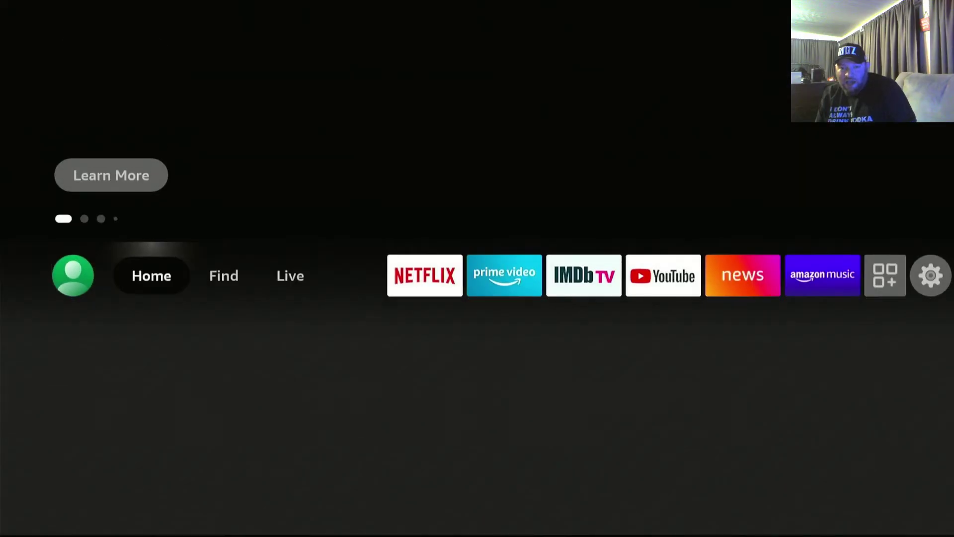
Open the Applications settings from the Fire TV home screen
{"action": "key", "text": "Right"}
{"action": "key", "text": "Right"}
{"action": "key", "text": "Right"}
{"action": "key", "text": "Right"}
{"action": "key", "text": "Right"}
{"action": "key", "text": "Right"}
{"action": "key", "text": "Right"}
{"action": "key", "text": "Right"}
{"action": "key", "text": "Right"}
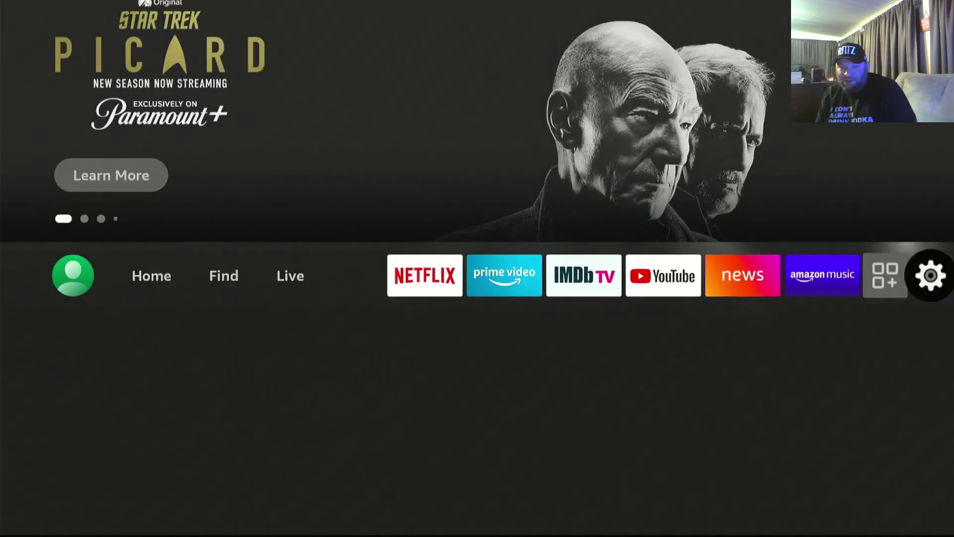
{"action": "key", "text": "Down"}
{"action": "key", "text": "Right"}
{"action": "key", "text": "Right"}
{"action": "key", "text": "Right"}
{"action": "key", "text": "Right"}
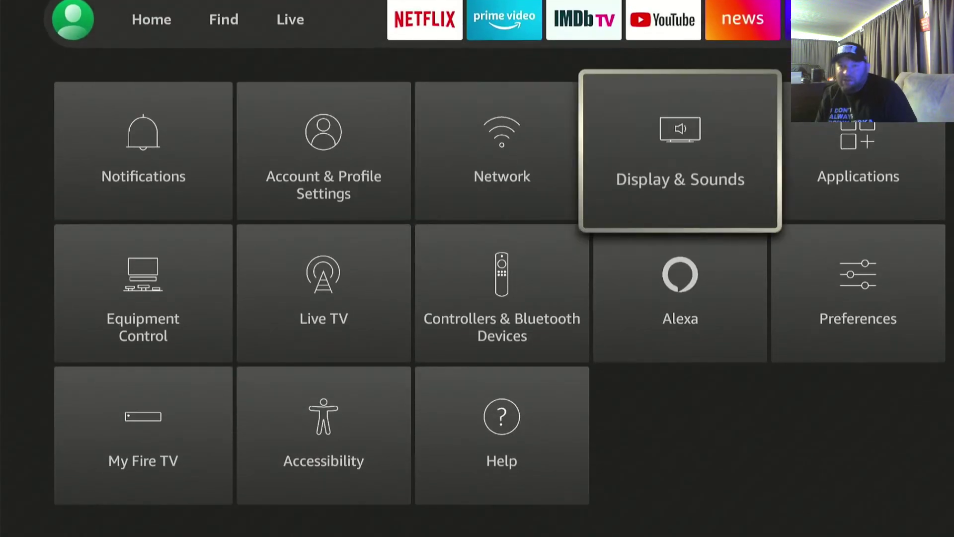
{"action": "key", "text": "Return"}
Find Decrypt TV among the installed applications and open its management options
{"action": "key", "text": "Down"}
{"action": "key", "text": "Down"}
{"action": "key", "text": "Down"}
{"action": "key", "text": "Down"}
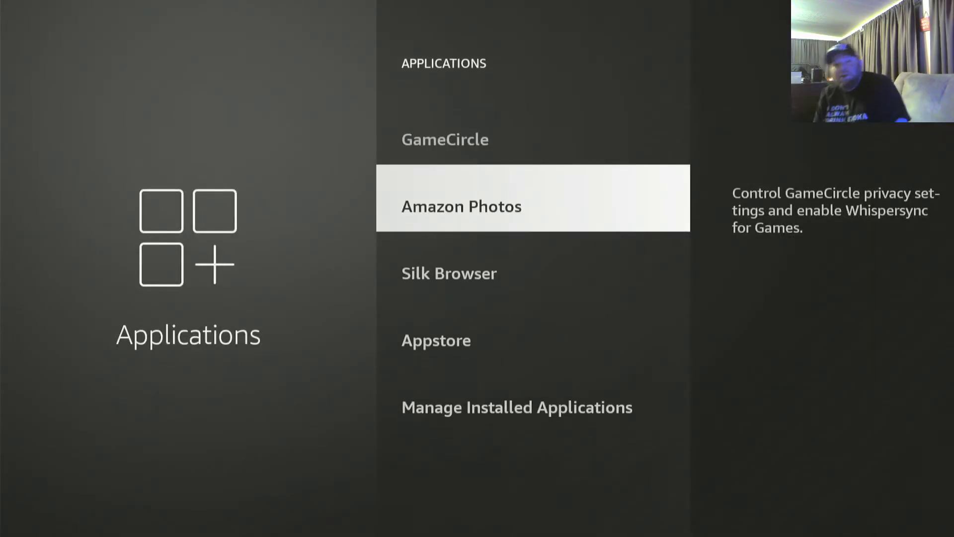
{"action": "key", "text": "Return"}
{"action": "key", "text": "Down"}
{"action": "key", "text": "Down"}
{"action": "key", "text": "Down"}
{"action": "key", "text": "Down"}
{"action": "key", "text": "Down"}
{"action": "key", "text": "Down"}
{"action": "key", "text": "Down"}
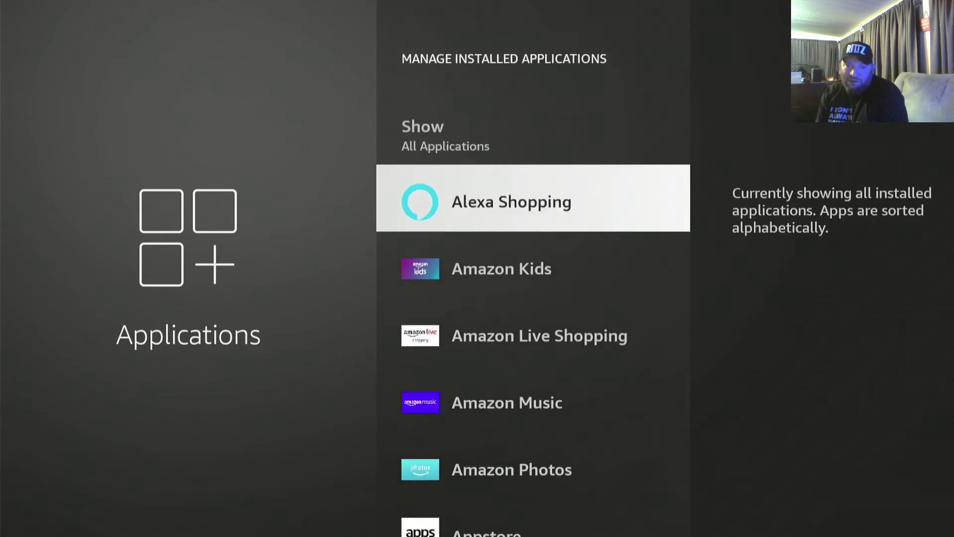
{"action": "key", "text": "Down"}
{"action": "key", "text": "Down"}
{"action": "key", "text": "Down"}
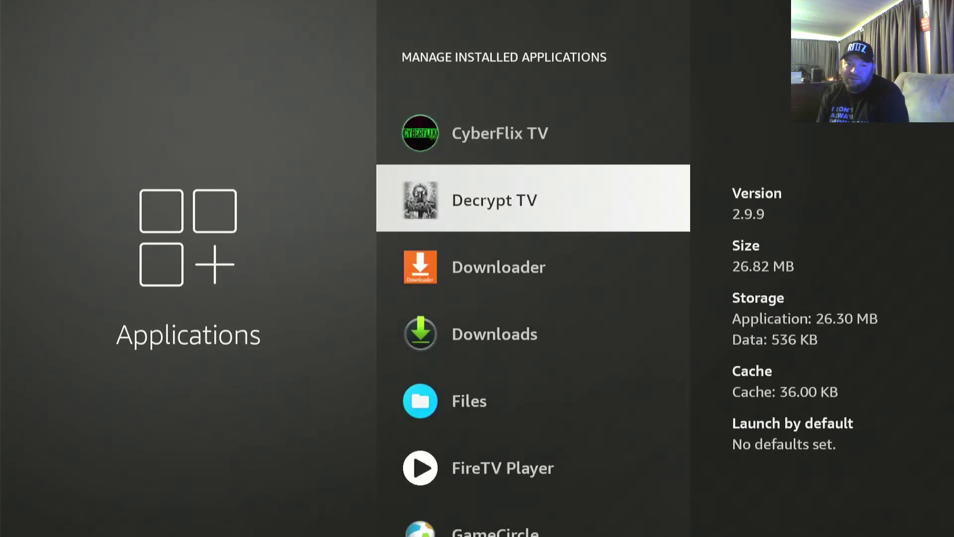
{"action": "key", "text": "Return"}
Clear all stored data of the Decrypt TV app
{"action": "key", "text": "Down"}
{"action": "key", "text": "Down"}
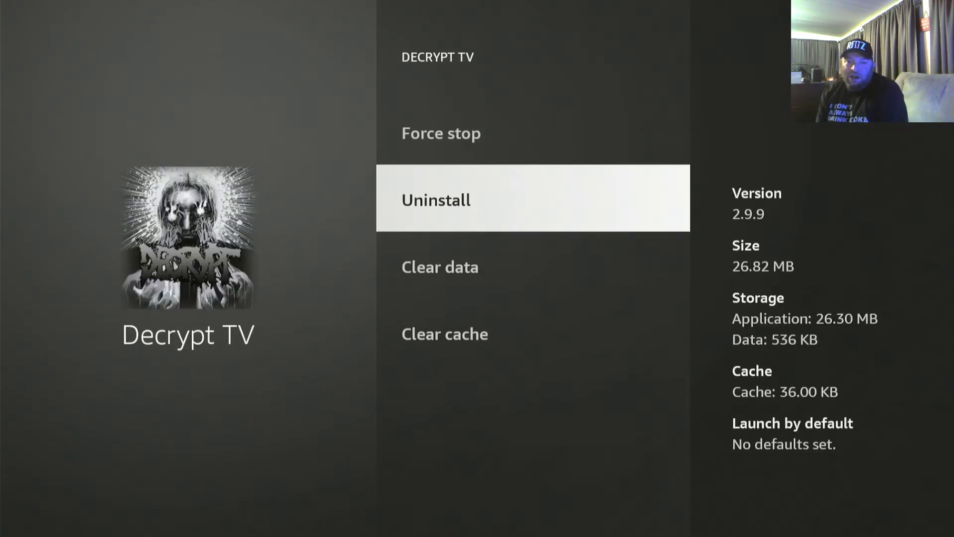
{"action": "key", "text": "Down"}
{"action": "key", "text": "Return"}
{"action": "key", "text": "Return"}
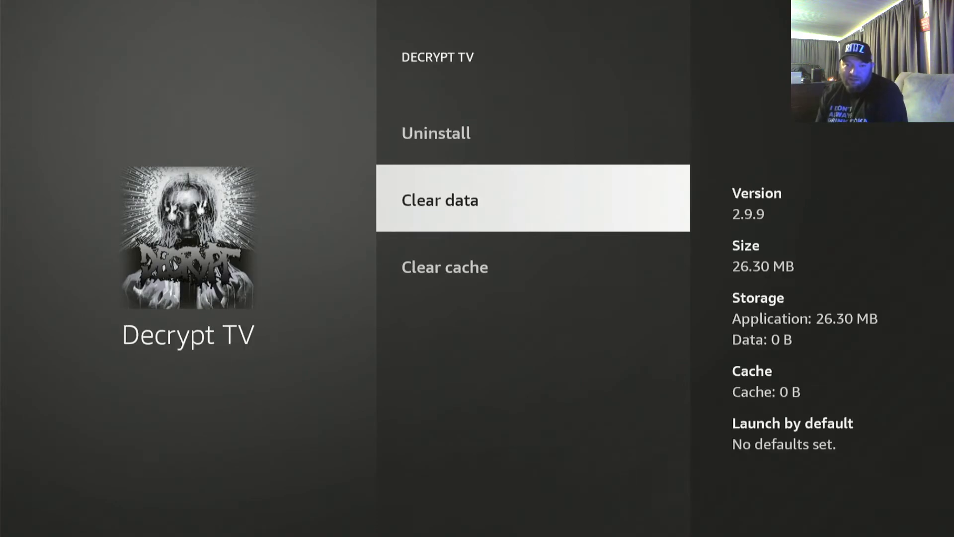
Launch Decrypt TV from its application management options
{"action": "key", "text": "Up"}
{"action": "key", "text": "Up"}
{"action": "key", "text": "Up"}
{"action": "key", "text": "Down"}
{"action": "key", "text": "Up"}
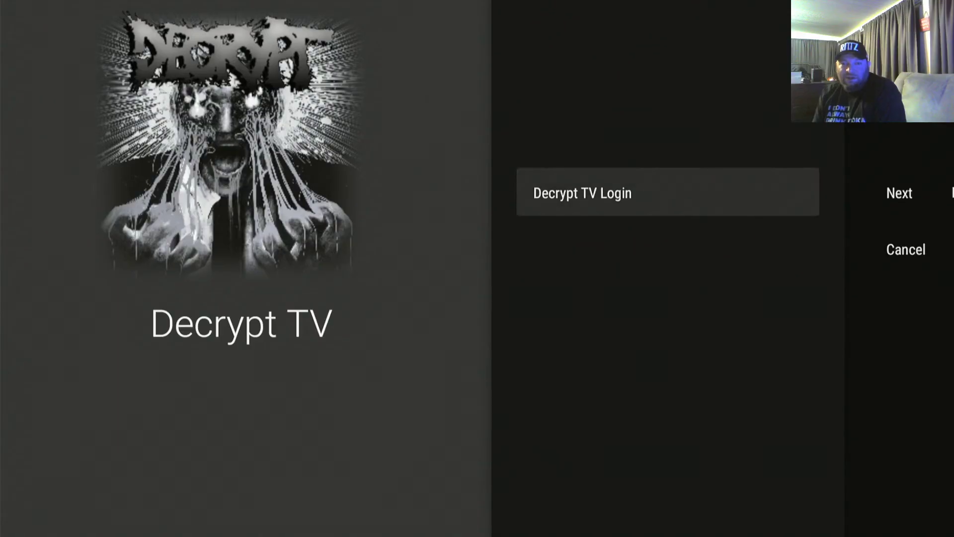
Start a fresh Decrypt TV login, enter dhgf as Any Name and continue to the Username field
{"action": "key", "text": "Return"}
{"action": "key", "text": "Return"}
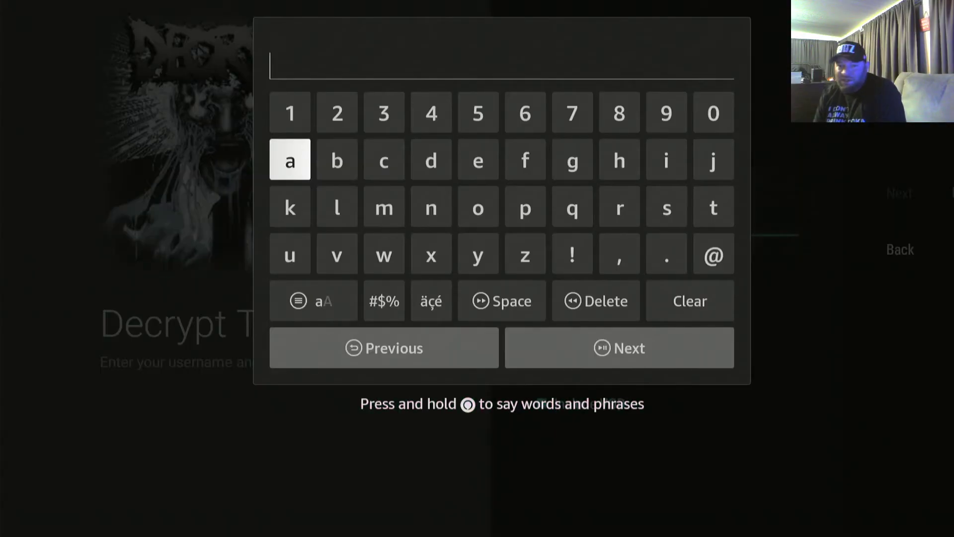
{"action": "key", "text": "Right"}
{"action": "key", "text": "Right"}
{"action": "key", "text": "Right"}
{"action": "key", "text": "Return"}
{"action": "key", "text": "Right"}
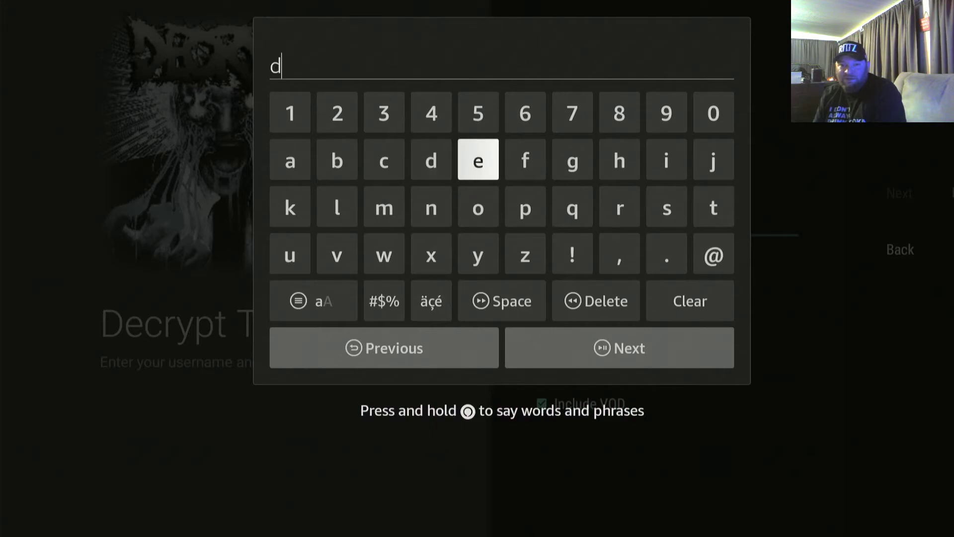
{"action": "key", "text": "Right"}
{"action": "key", "text": "Right"}
{"action": "key", "text": "Right"}
{"action": "key", "text": "Return"}
{"action": "key", "text": "Left"}
{"action": "key", "text": "Return"}
{"action": "key", "text": "Left"}
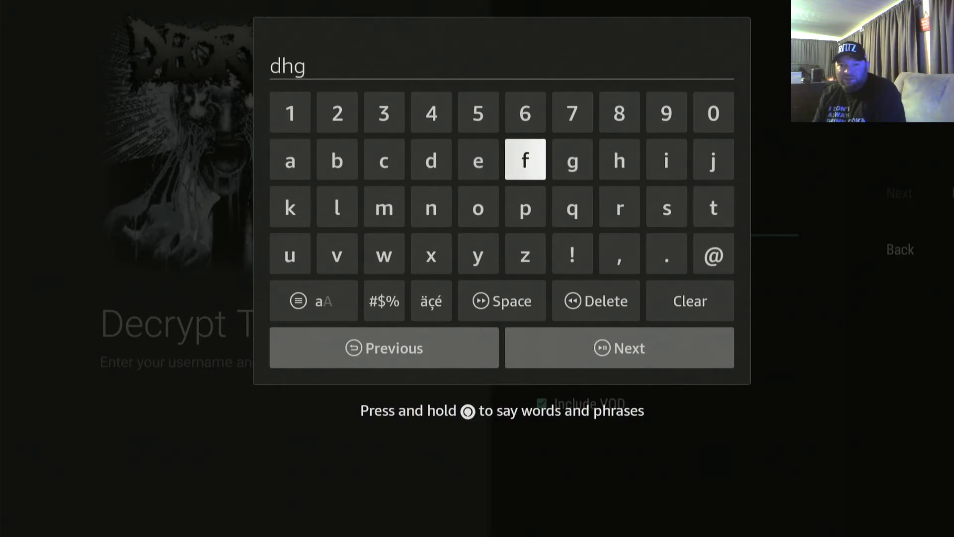
{"action": "key", "text": "Return"}
{"action": "key", "text": "Down"}
{"action": "key", "text": "Down"}
{"action": "key", "text": "Down"}
{"action": "key", "text": "Right"}
{"action": "key", "text": "Down"}
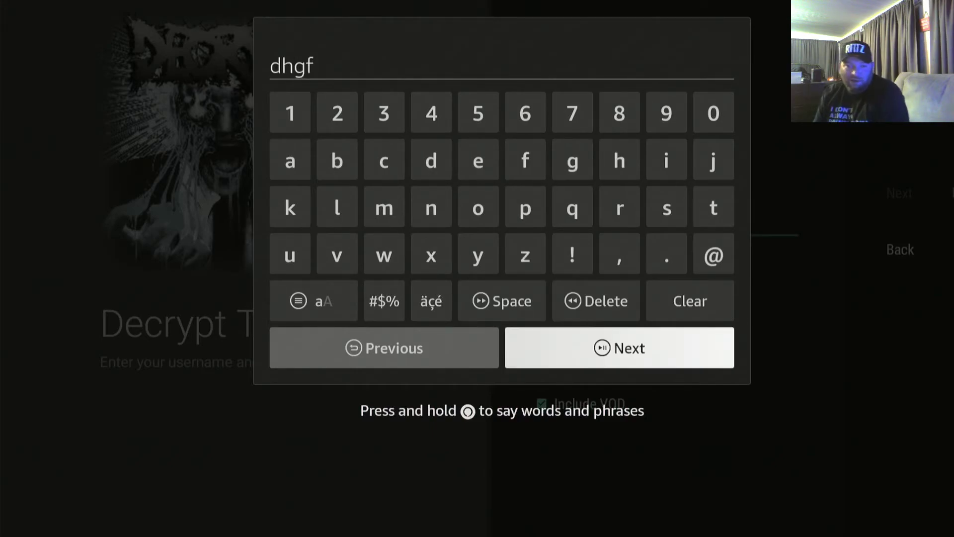
{"action": "key", "text": "Return"}
Continue past the Username field of the Decrypt TV login, leaving it empty
{"action": "key", "text": "Right"}
{"action": "key", "text": "Right"}
{"action": "key", "text": "Right"}
{"action": "key", "text": "Right"}
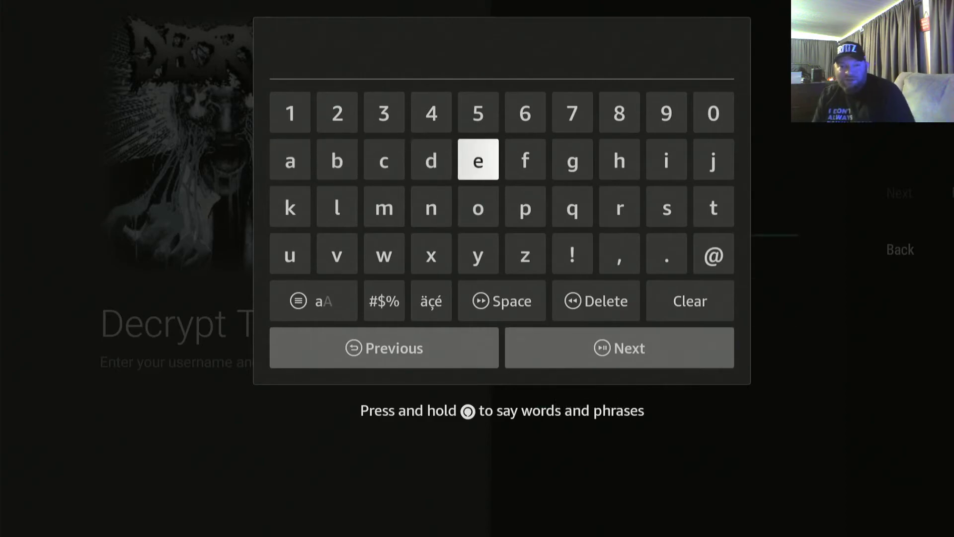
{"action": "key", "text": "Right"}
{"action": "key", "text": "Down"}
{"action": "key", "text": "Down"}
{"action": "key", "text": "Down"}
{"action": "key", "text": "Down"}
{"action": "key", "text": "Right"}
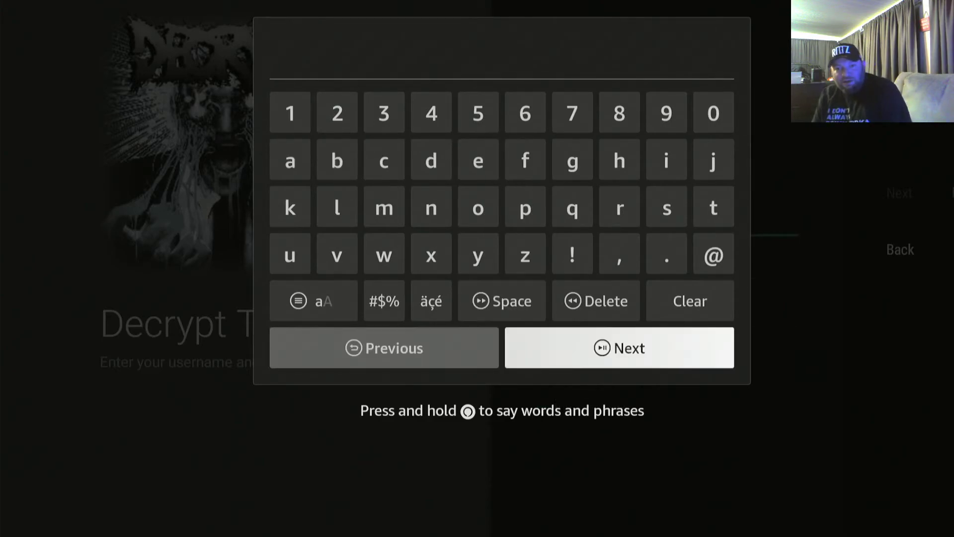
{"action": "key", "text": "Return"}
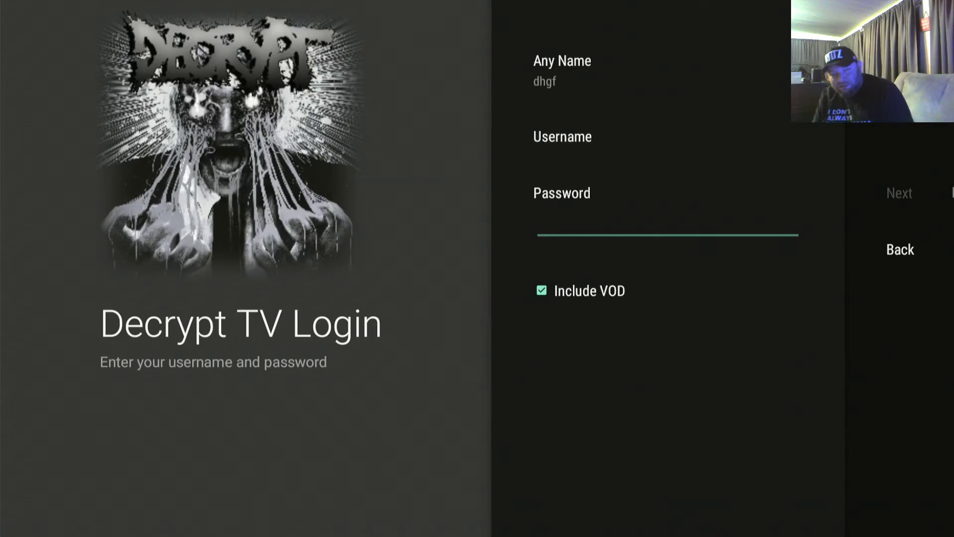
Leave the Password field empty and return to the login form at the Include VOD option
{"action": "key", "text": "Return"}
{"action": "key", "text": "Right"}
{"action": "key", "text": "Right"}
{"action": "key", "text": "Right"}
{"action": "key", "text": "Right"}
{"action": "key", "text": "Down"}
{"action": "key", "text": "Down"}
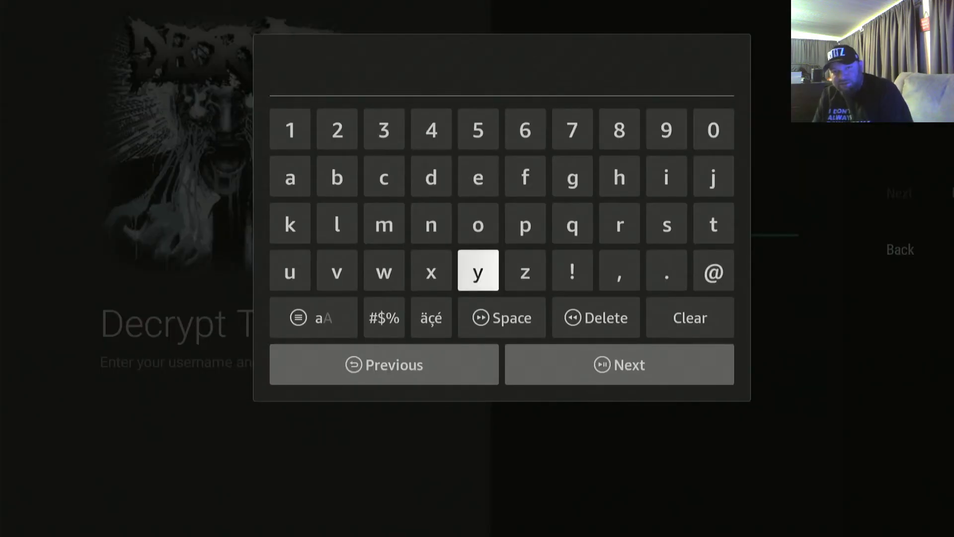
{"action": "key", "text": "Down"}
{"action": "key", "text": "Down"}
{"action": "key", "text": "Right"}
{"action": "key", "text": "Return"}
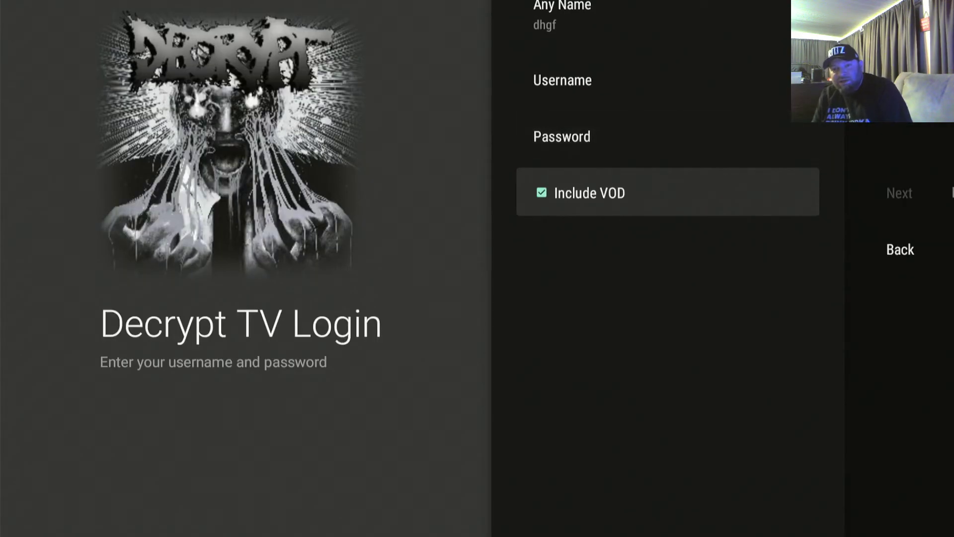
Review the Username, Password and Include VOD entries of the Decrypt TV login form
{"action": "key", "text": "Right"}
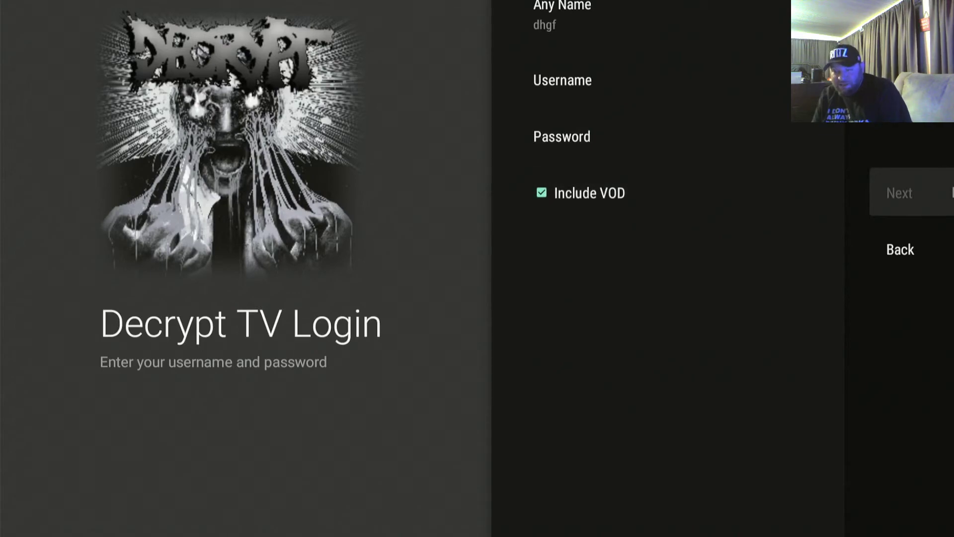
{"action": "key", "text": "Left"}
{"action": "key", "text": "Up"}
{"action": "key", "text": "Up"}
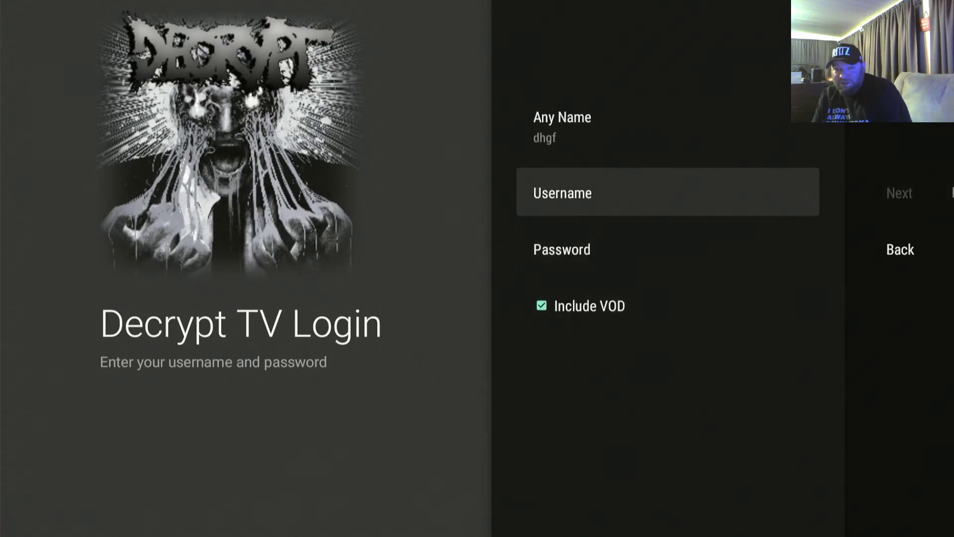
{"action": "key", "text": "Down"}
{"action": "key", "text": "Up"}
{"action": "key", "text": "Down"}
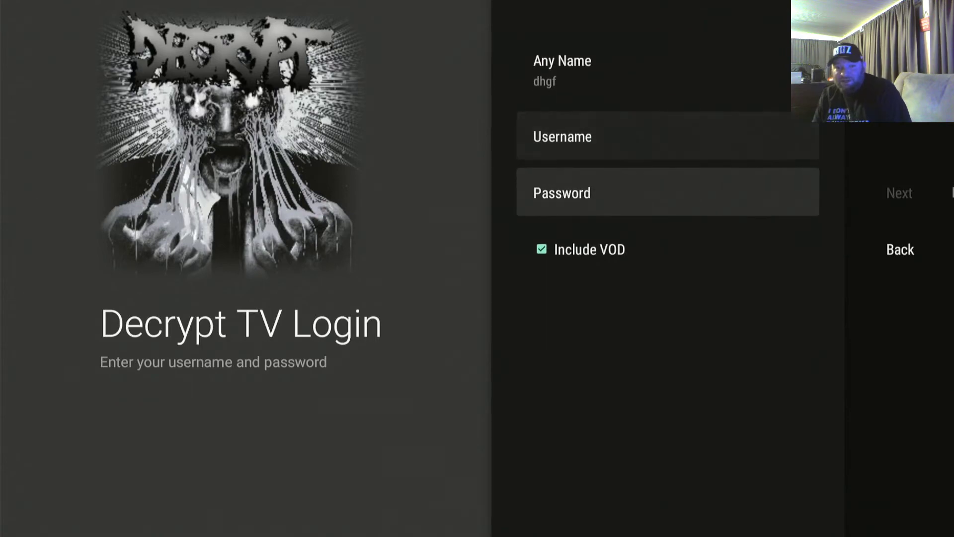
{"action": "key", "text": "Up"}
{"action": "key", "text": "Down"}
{"action": "key", "text": "Up"}
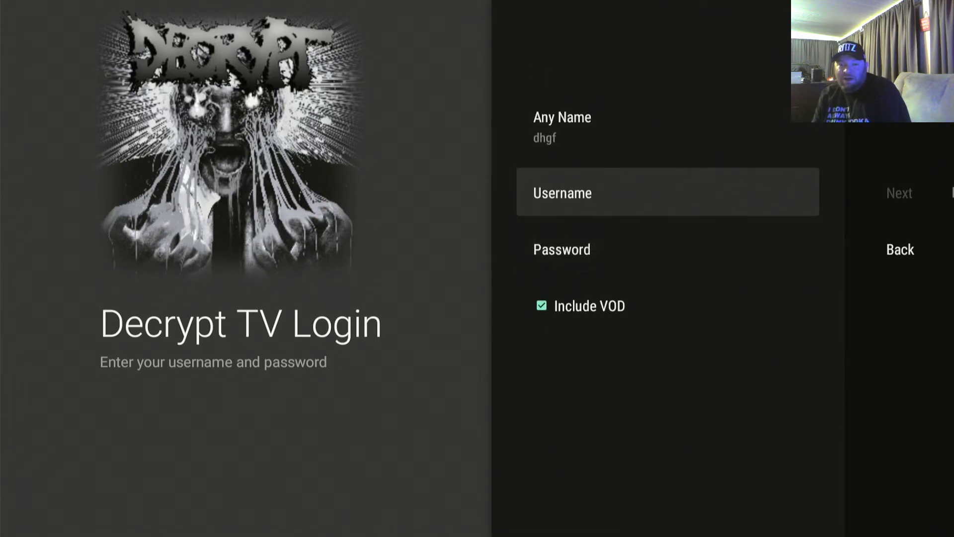
{"action": "key", "text": "Down"}
{"action": "key", "text": "Down"}
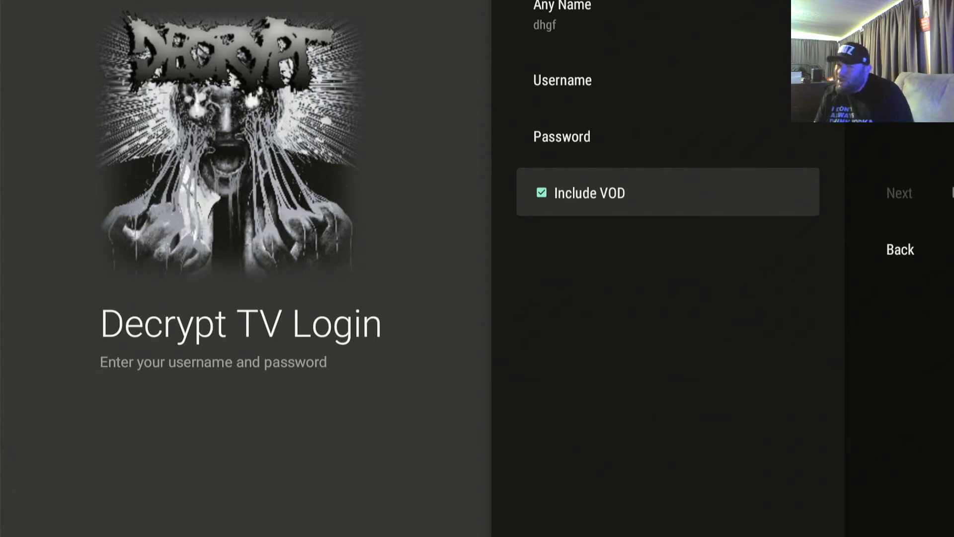
Go back out of the login form, restart Decrypt TV Login and open the Any Name field for editing
{"action": "key", "text": "Right"}
{"action": "key", "text": "Down"}
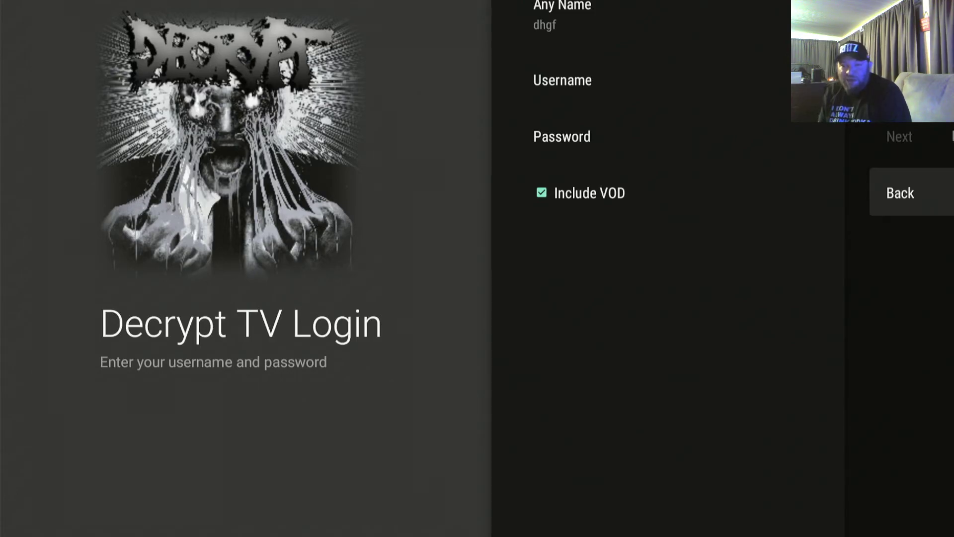
{"action": "key", "text": "Return"}
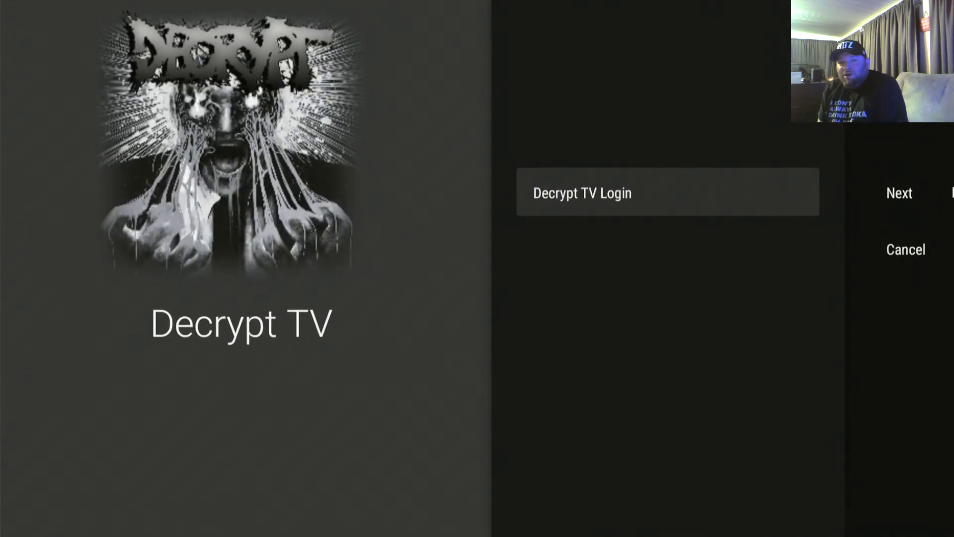
{"action": "key", "text": "Return"}
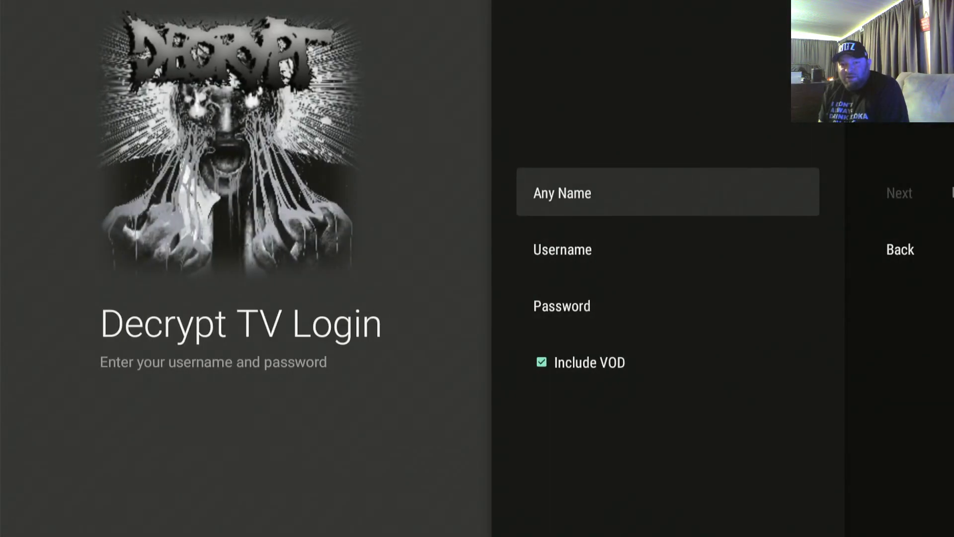
{"action": "key", "text": "Return"}
{"action": "key", "text": "Right"}
{"action": "key", "text": "Right"}
{"action": "key", "text": "Right"}
{"action": "key", "text": "Right"}
{"action": "key", "text": "Right"}
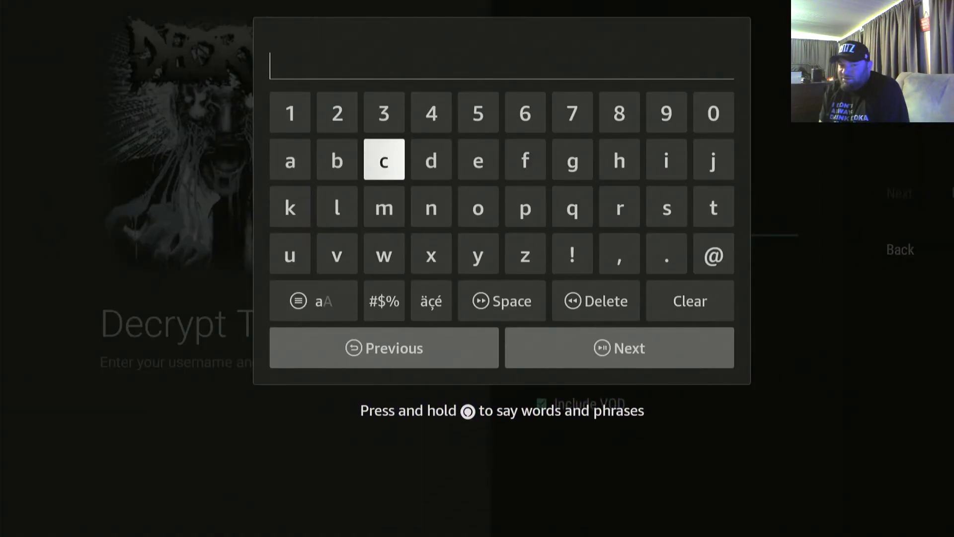
{"action": "key", "text": "Right"}
{"action": "key", "text": "Left"}
{"action": "key", "text": "Return"}
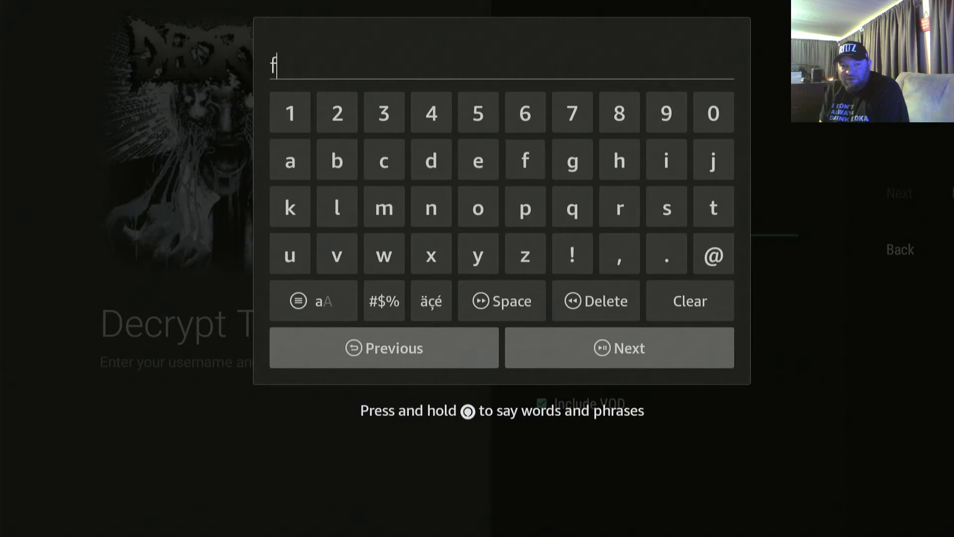
{"action": "key", "text": "Left"}
{"action": "key", "text": "Return"}
{"action": "key", "text": "Left"}
{"action": "key", "text": "Left"}
{"action": "key", "text": "Return"}
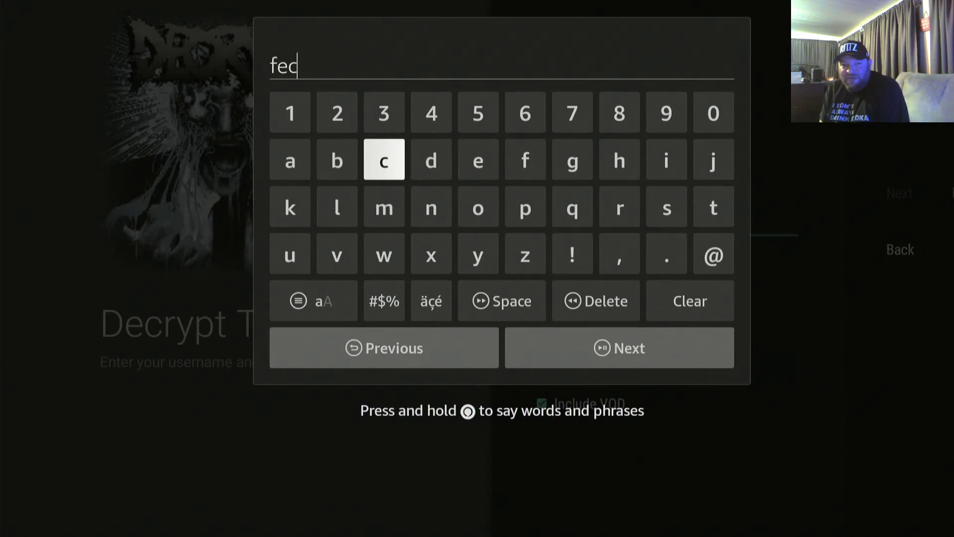
{"action": "key", "text": "Down"}
{"action": "key", "text": "Down"}
{"action": "key", "text": "Down"}
{"action": "key", "text": "Right"}
{"action": "key", "text": "Return"}
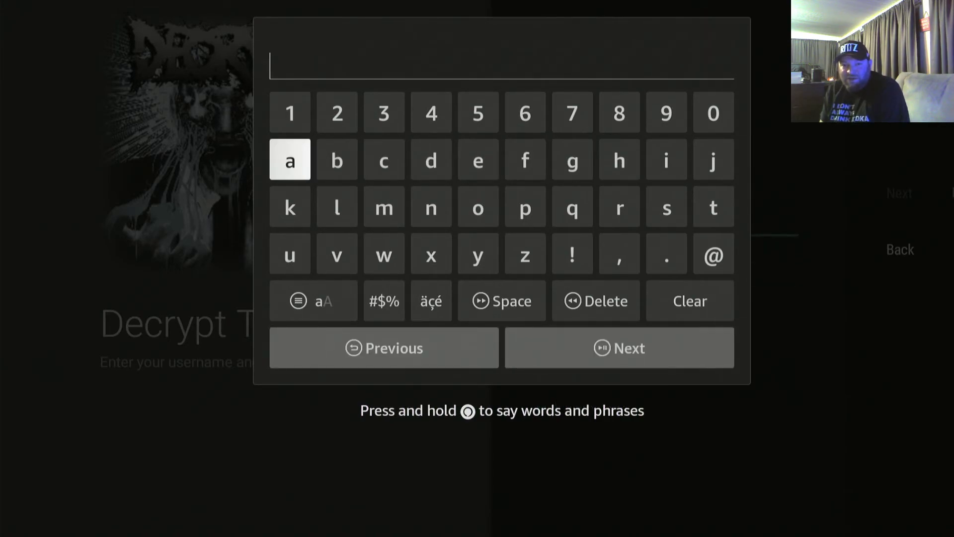
Enter a first name in the Any Name field and continue to the login credentials
{"action": "key", "text": "Right"}
{"action": "key", "text": "Right"}
{"action": "key", "text": "Left"}
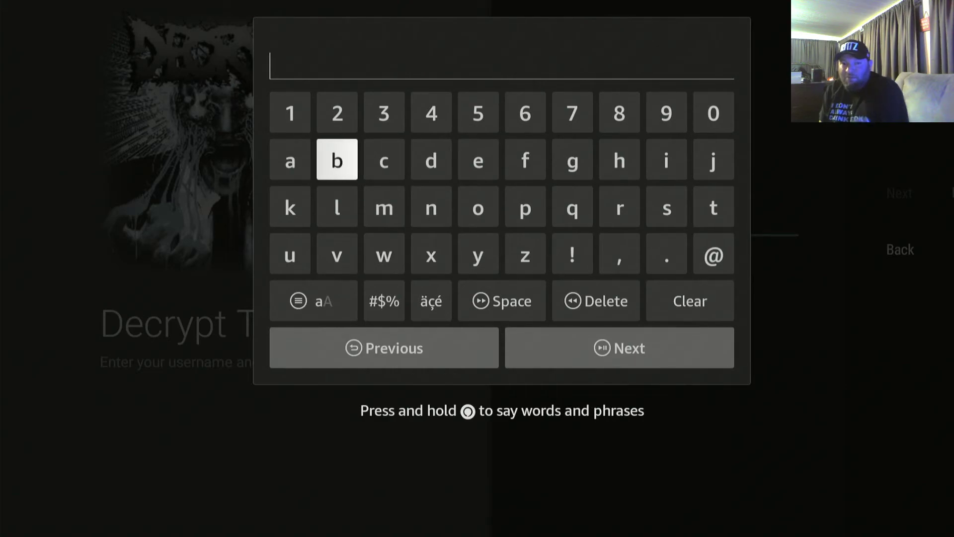
{"action": "key", "text": "Return"}
{"action": "key", "text": "Right"}
{"action": "key", "text": "Right"}
{"action": "key", "text": "Right"}
{"action": "key", "text": "Right"}
{"action": "key", "text": "Right"}
{"action": "key", "text": "Right"}
{"action": "key", "text": "Right"}
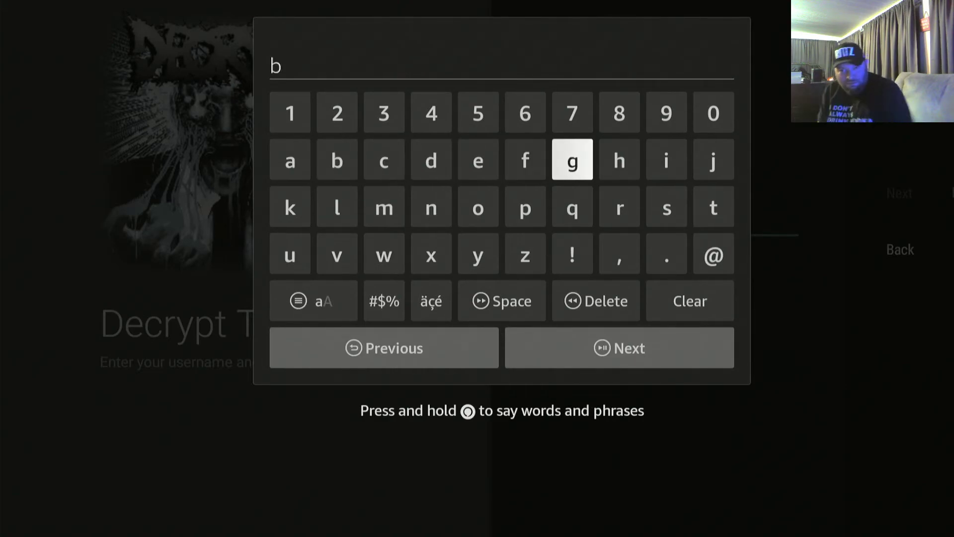
{"action": "key", "text": "Return"}
{"action": "key", "text": "Left"}
{"action": "key", "text": "Left"}
{"action": "key", "text": "Down"}
{"action": "key", "text": "Down"}
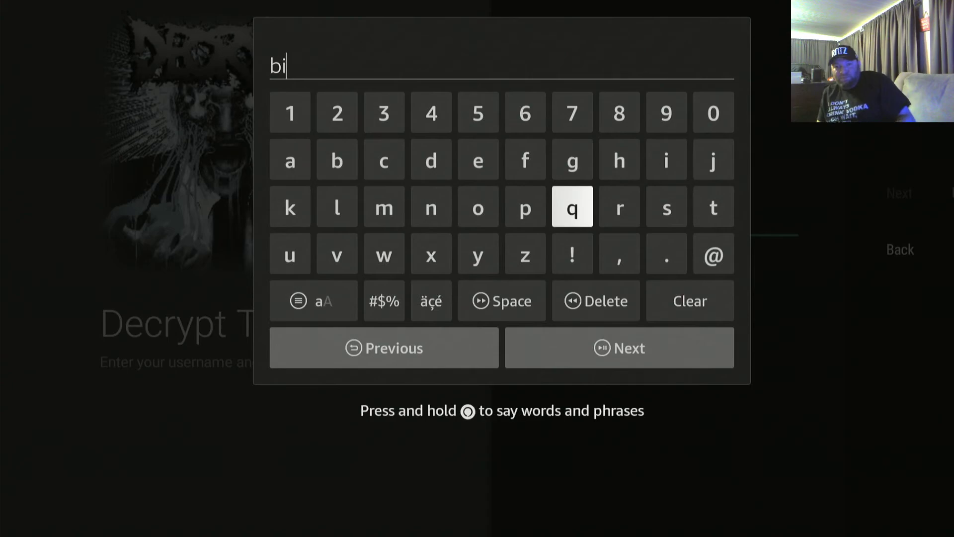
{"action": "key", "text": "Left"}
{"action": "key", "text": "Left"}
{"action": "key", "text": "Left"}
{"action": "key", "text": "Left"}
{"action": "key", "text": "Left"}
{"action": "key", "text": "Up"}
{"action": "key", "text": "Return"}
{"action": "key", "text": "Return"}
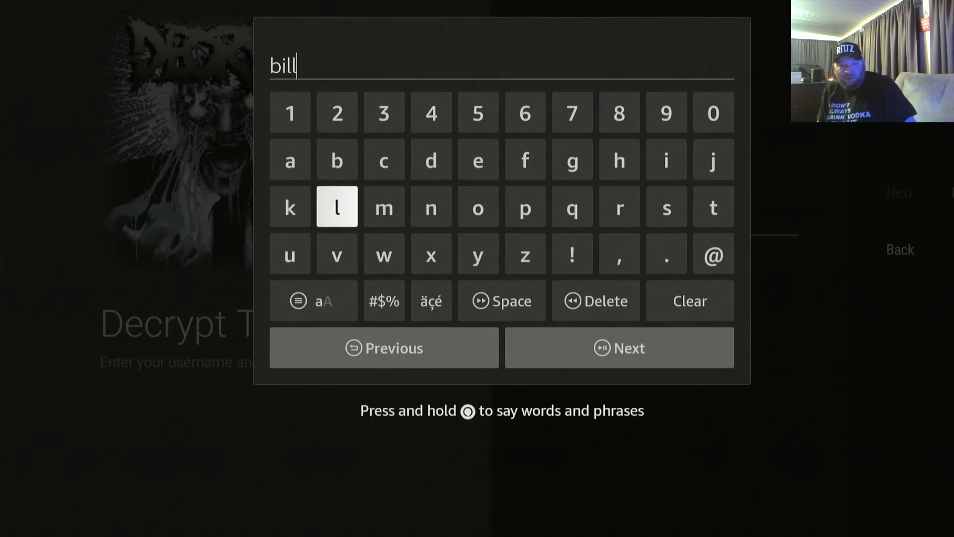
{"action": "key", "text": "Right"}
{"action": "key", "text": "Right"}
{"action": "key", "text": "Right"}
{"action": "key", "text": "Right"}
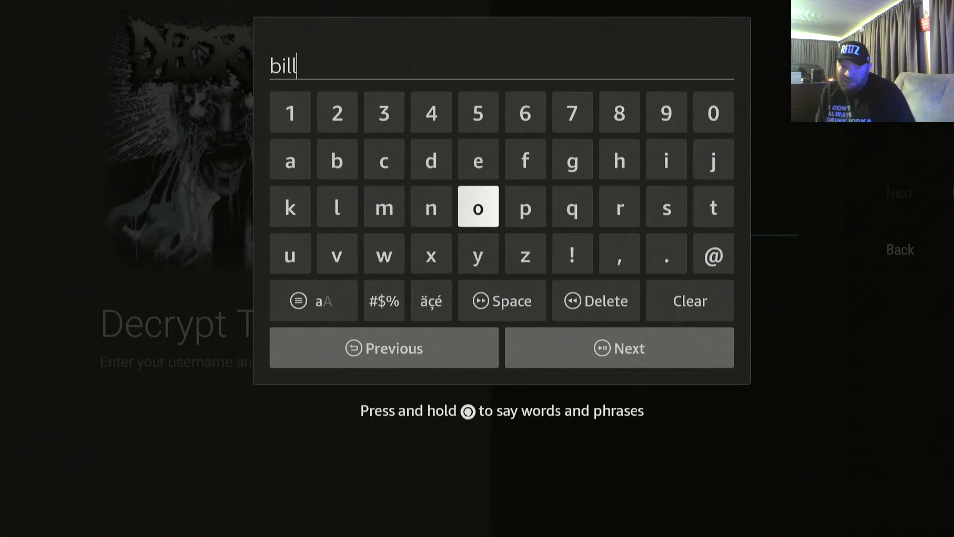
{"action": "key", "text": "Right"}
{"action": "key", "text": "Right"}
{"action": "key", "text": "Right"}
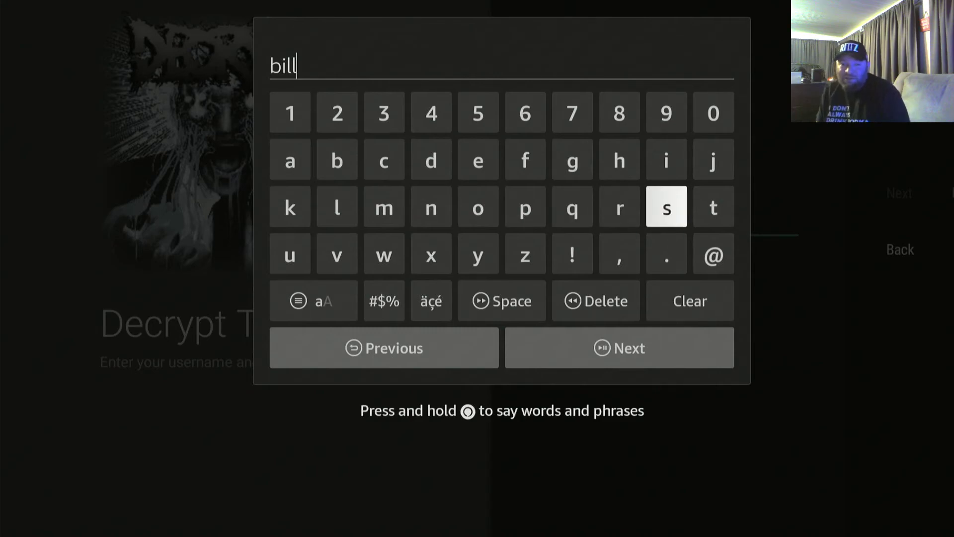
{"action": "key", "text": "Down"}
{"action": "key", "text": "Down"}
{"action": "key", "text": "Down"}
{"action": "key", "text": "Return"}
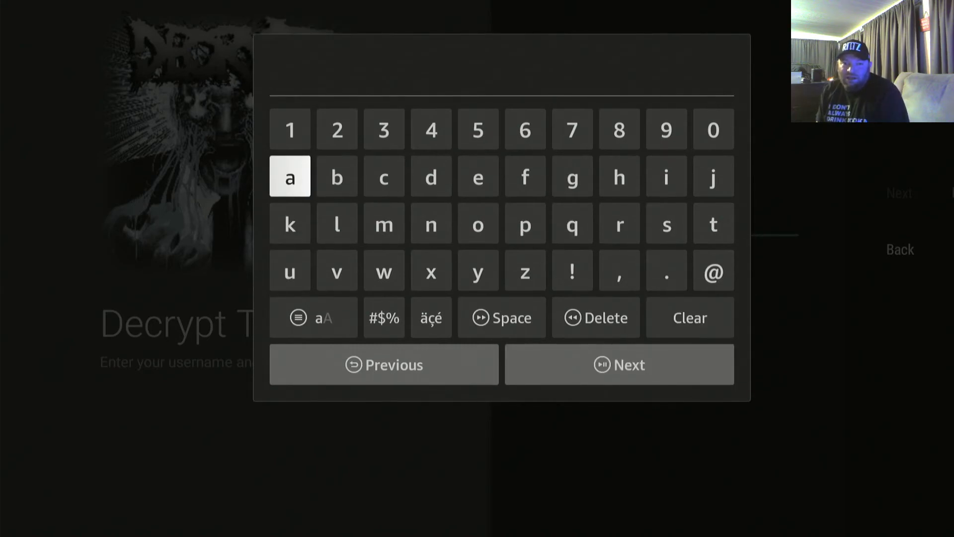
Switch the keyboard for entering login credentials to uppercase and look through its letters and digits
{"action": "key", "text": "Right"}
{"action": "key", "text": "Right"}
{"action": "key", "text": "Right"}
{"action": "key", "text": "Right"}
{"action": "key", "text": "Up"}
{"action": "key", "text": "Right"}
{"action": "key", "text": "Right"}
{"action": "key", "text": "Right"}
{"action": "key", "text": "Right"}
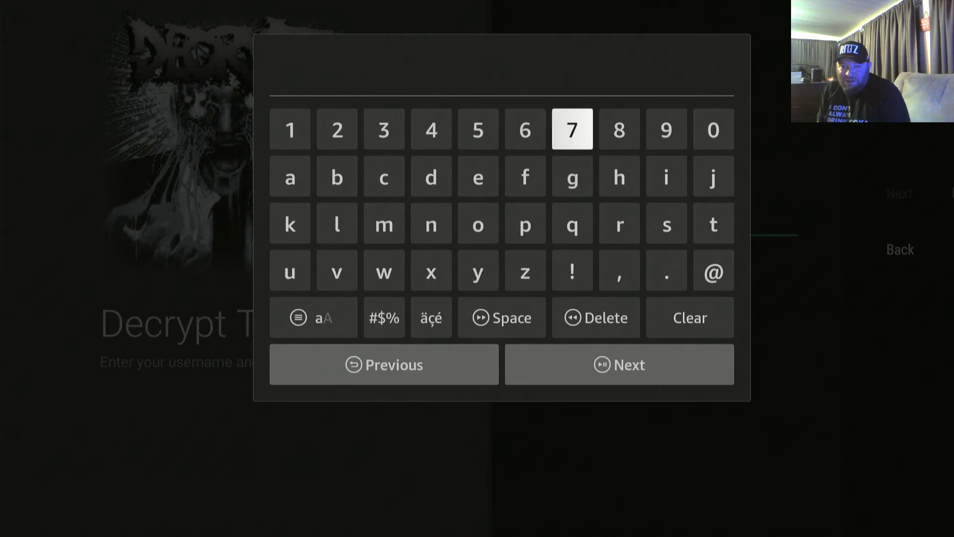
{"action": "key", "text": "Right"}
{"action": "key", "text": "Down"}
{"action": "key", "text": "Down"}
{"action": "key", "text": "Left"}
{"action": "key", "text": "Left"}
{"action": "key", "text": "Left"}
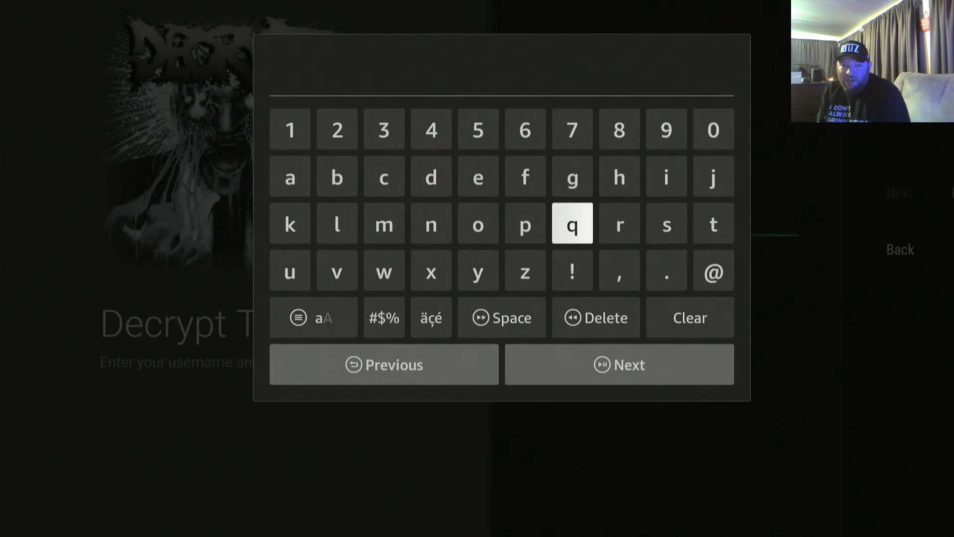
{"action": "key", "text": "Left"}
{"action": "key", "text": "Left"}
{"action": "key", "text": "Menu"}
{"action": "key", "text": "Up"}
{"action": "key", "text": "Up"}
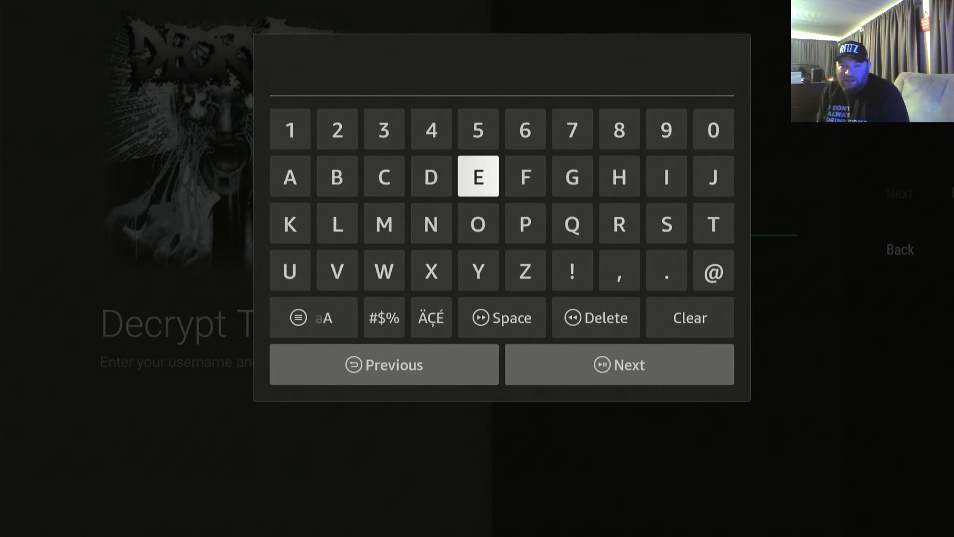
{"action": "key", "text": "Right"}
{"action": "key", "text": "Right"}
{"action": "key", "text": "Right"}
{"action": "key", "text": "Right"}
{"action": "key", "text": "Right"}
{"action": "key", "text": "Left"}
{"action": "key", "text": "Left"}
{"action": "key", "text": "Left"}
{"action": "key", "text": "Left"}
{"action": "key", "text": "Left"}
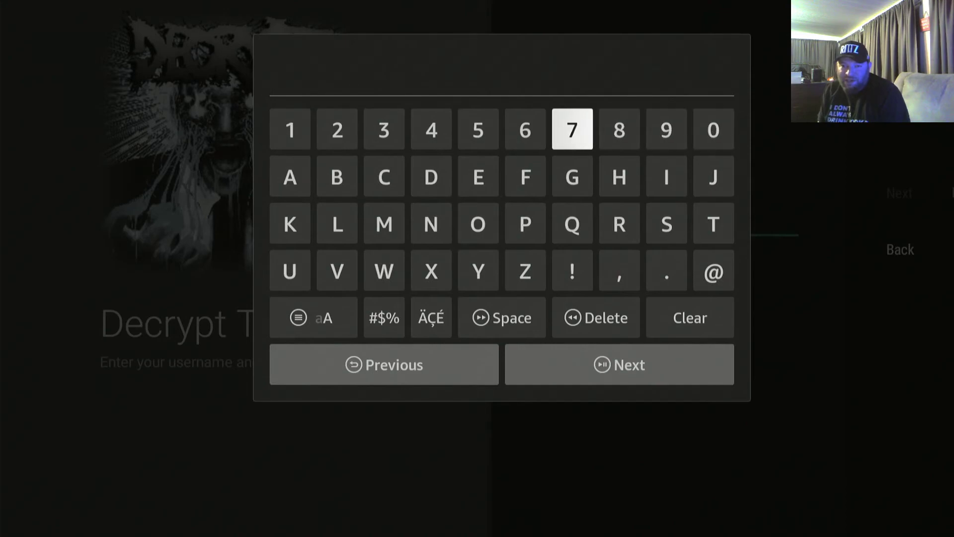
{"action": "key", "text": "Down"}
{"action": "key", "text": "Down"}
{"action": "key", "text": "Up"}
{"action": "key", "text": "Up"}
{"action": "key", "text": "Right"}
{"action": "key", "text": "Right"}
{"action": "key", "text": "Right"}
{"action": "key", "text": "Right"}
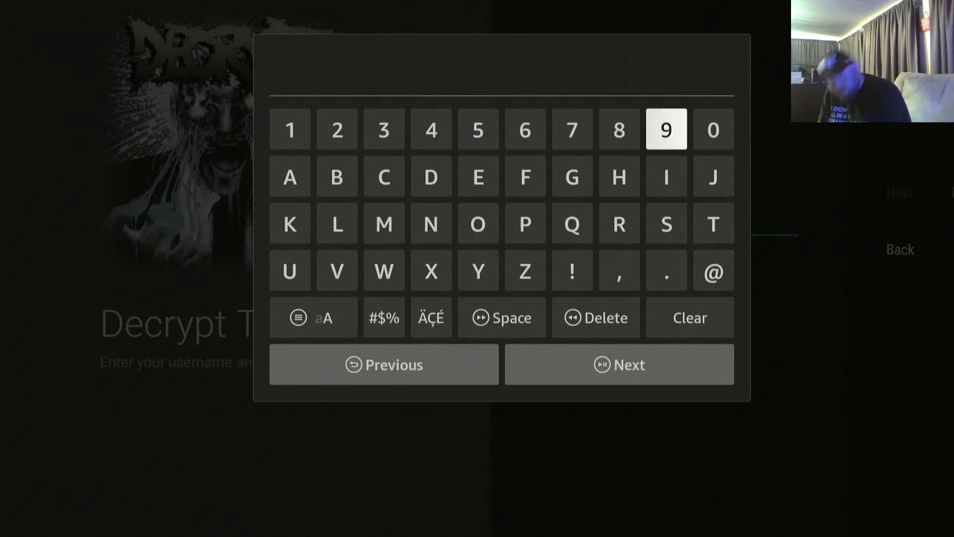
{"action": "key", "text": "Right"}
{"action": "key", "text": "Left"}
{"action": "key", "text": "Left"}
{"action": "key", "text": "Left"}
{"action": "key", "text": "Left"}
{"action": "key", "text": "Left"}
{"action": "key", "text": "Down"}
{"action": "key", "text": "Down"}
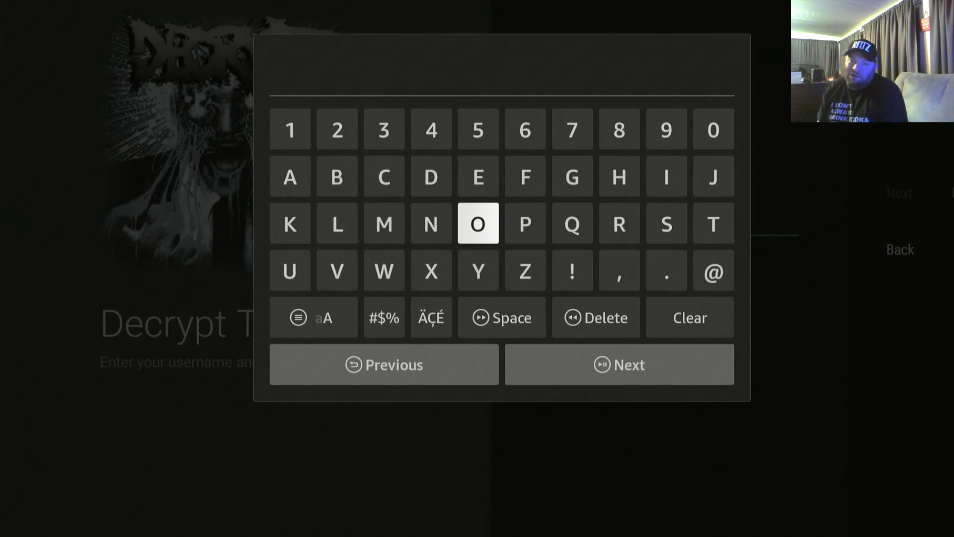
Return the credential keyboard to lowercase and look through its letters
{"action": "key", "text": "Menu"}
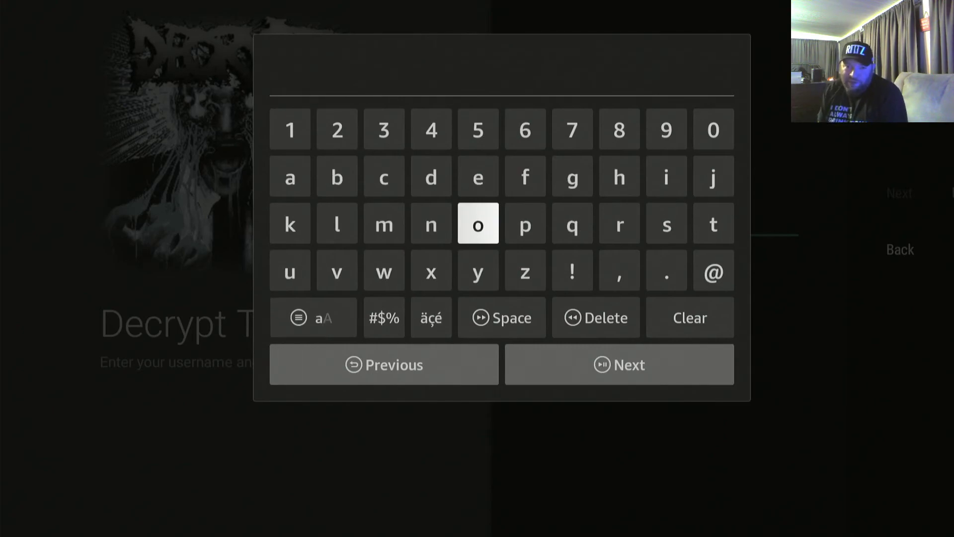
{"action": "key", "text": "Left"}
{"action": "key", "text": "Left"}
{"action": "key", "text": "Left"}
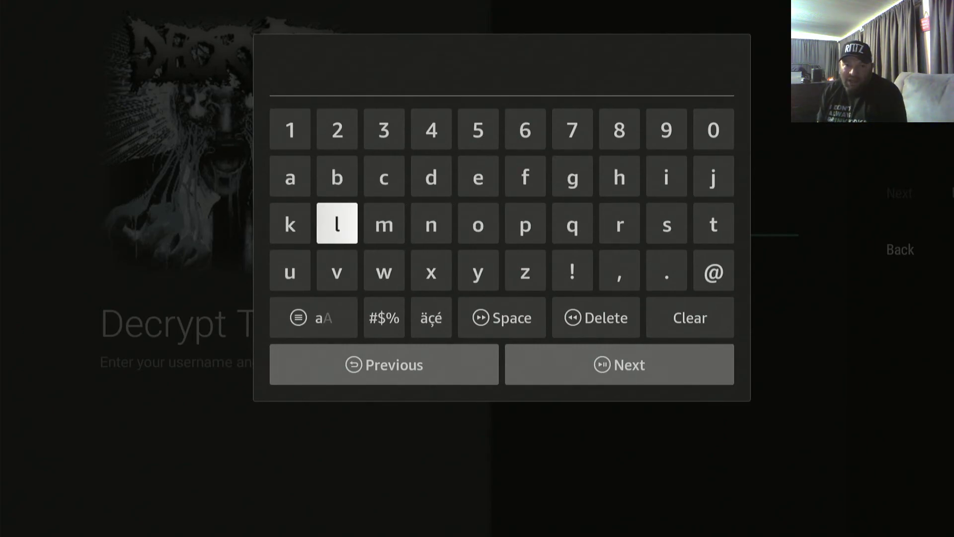
{"action": "key", "text": "Up"}
{"action": "key", "text": "Right"}
{"action": "key", "text": "Right"}
{"action": "key", "text": "Right"}
{"action": "key", "text": "Right"}
{"action": "key", "text": "Right"}
{"action": "key", "text": "Right"}
{"action": "key", "text": "Right"}
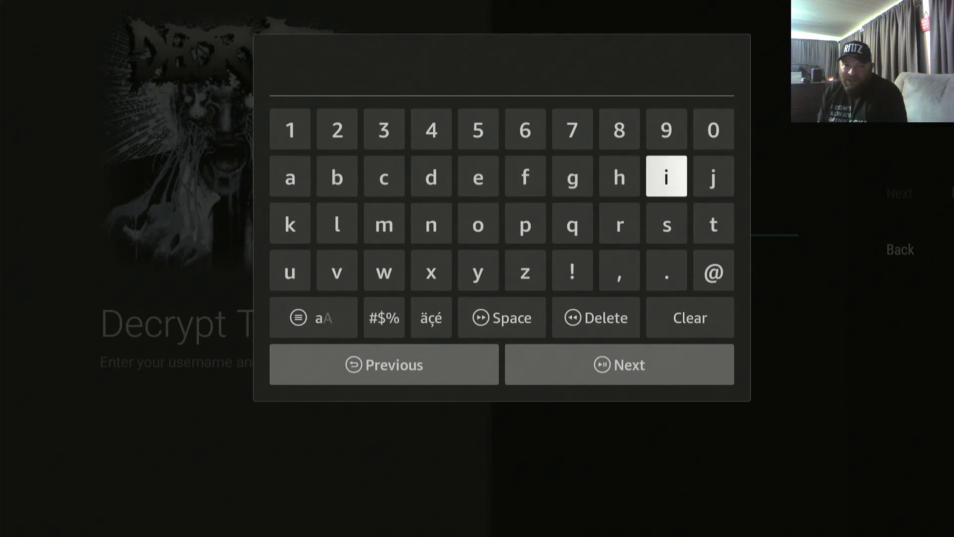
Switch the password keyboard to uppercase, close it with the Password field left empty and try to continue the login
{"action": "key", "text": "Menu"}
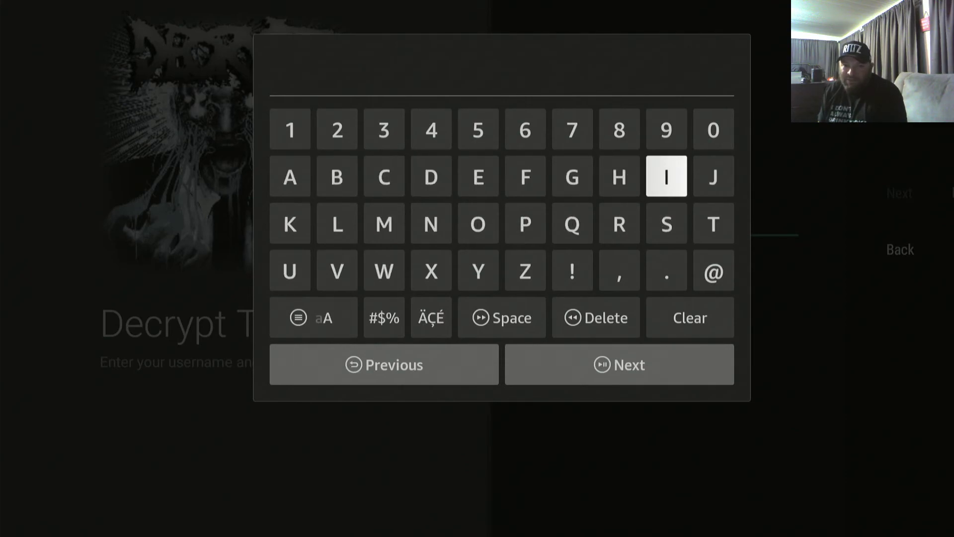
{"action": "key", "text": "Down"}
{"action": "key", "text": "Down"}
{"action": "key", "text": "Down"}
{"action": "key", "text": "Down"}
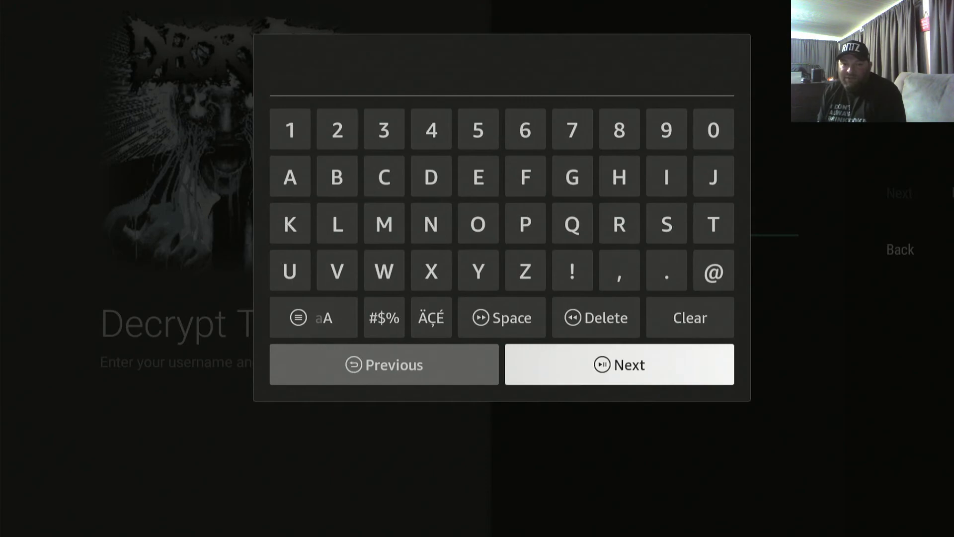
{"action": "key", "text": "Return"}
{"action": "key", "text": "Down"}
{"action": "key", "text": "Right"}
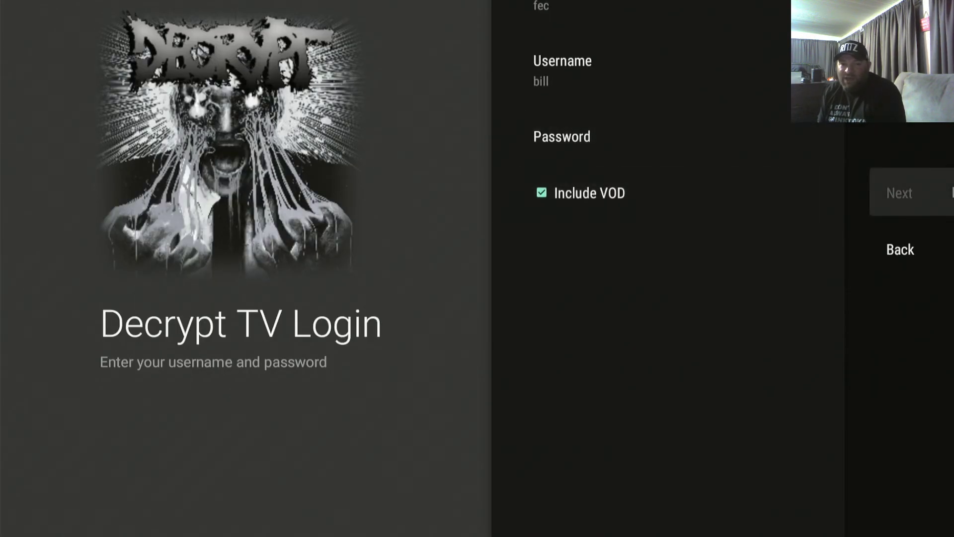
Enter the account password in the Password field and submit the login credentials to process the playlist
{"action": "key", "text": "Left"}
{"action": "key", "text": "Up"}
{"action": "key", "text": "Return"}
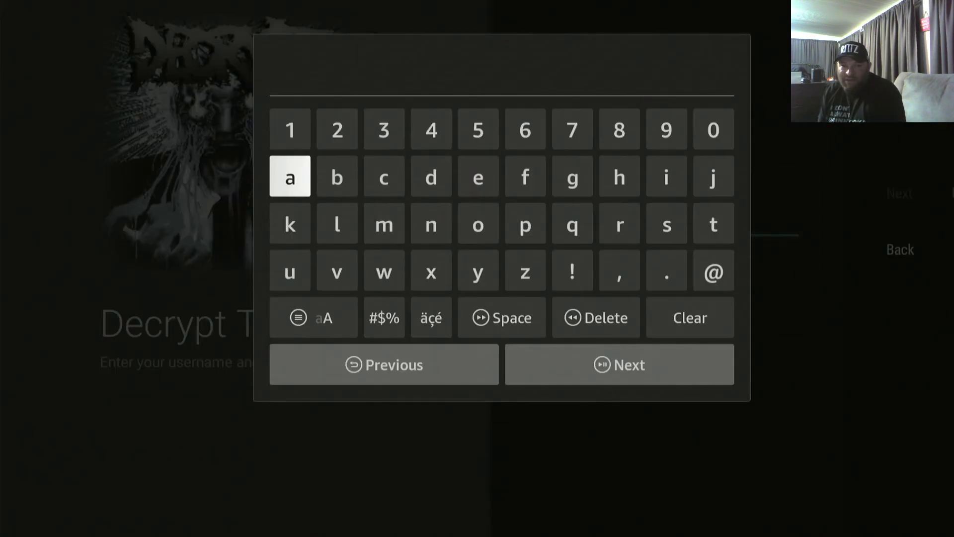
{"action": "type", "text": "aaaaaa"}
{"action": "key", "text": "Down"}
{"action": "key", "text": "Down"}
{"action": "key", "text": "Down"}
{"action": "key", "text": "Down"}
{"action": "key", "text": "Down"}
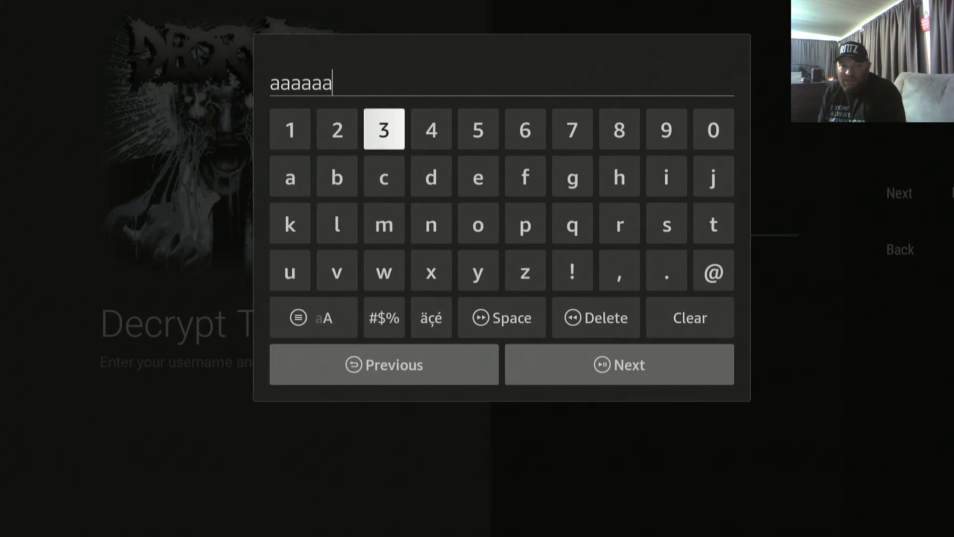
{"action": "key", "text": "Up"}
{"action": "key", "text": "Right"}
{"action": "key", "text": "Return"}
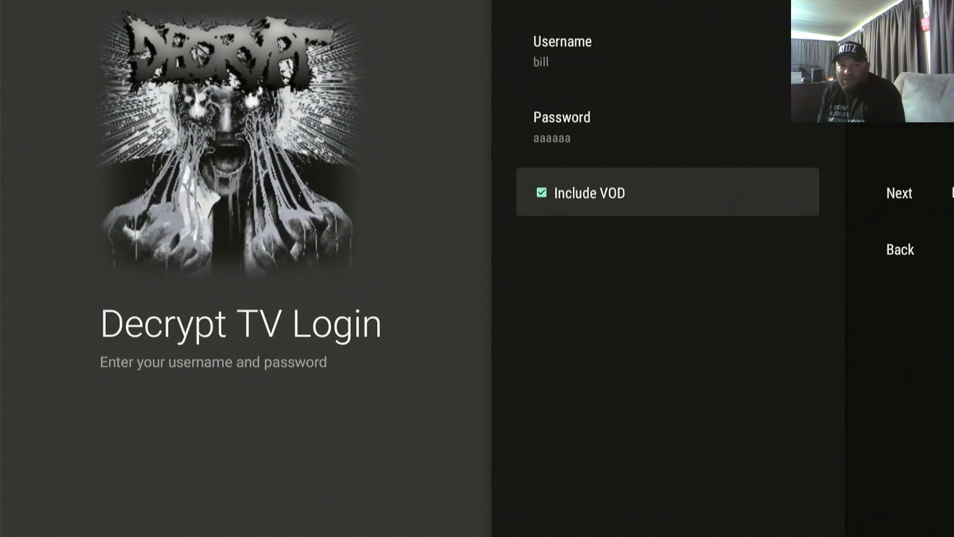
{"action": "key", "text": "Right"}
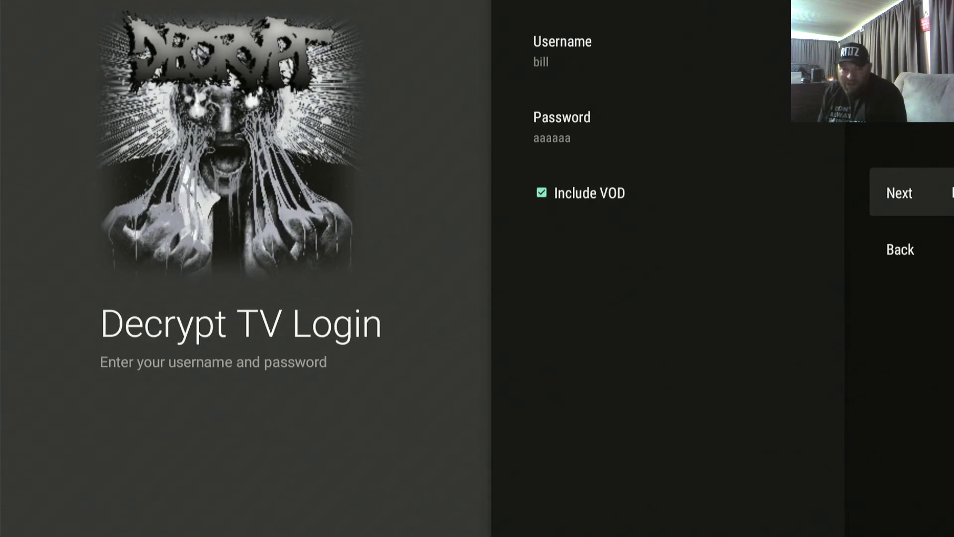
{"action": "key", "text": "Return"}
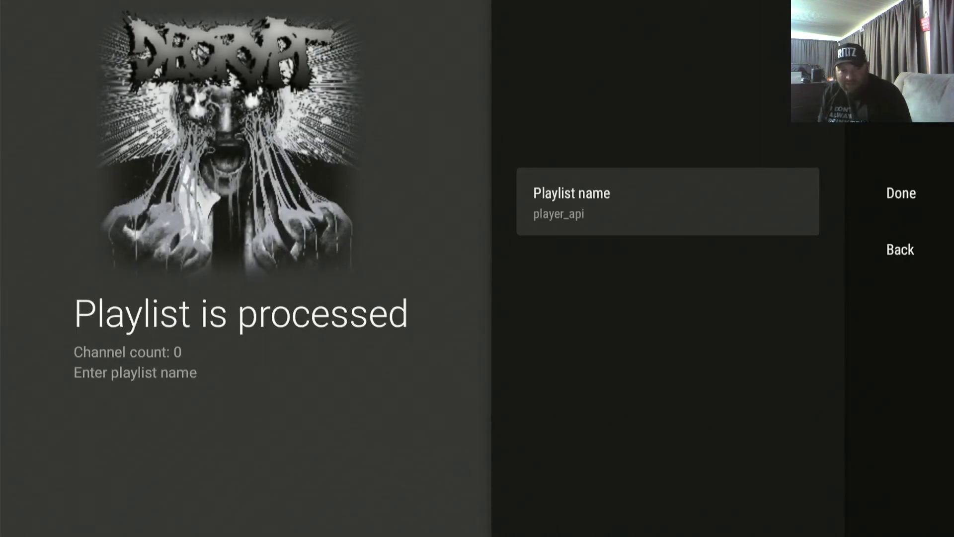